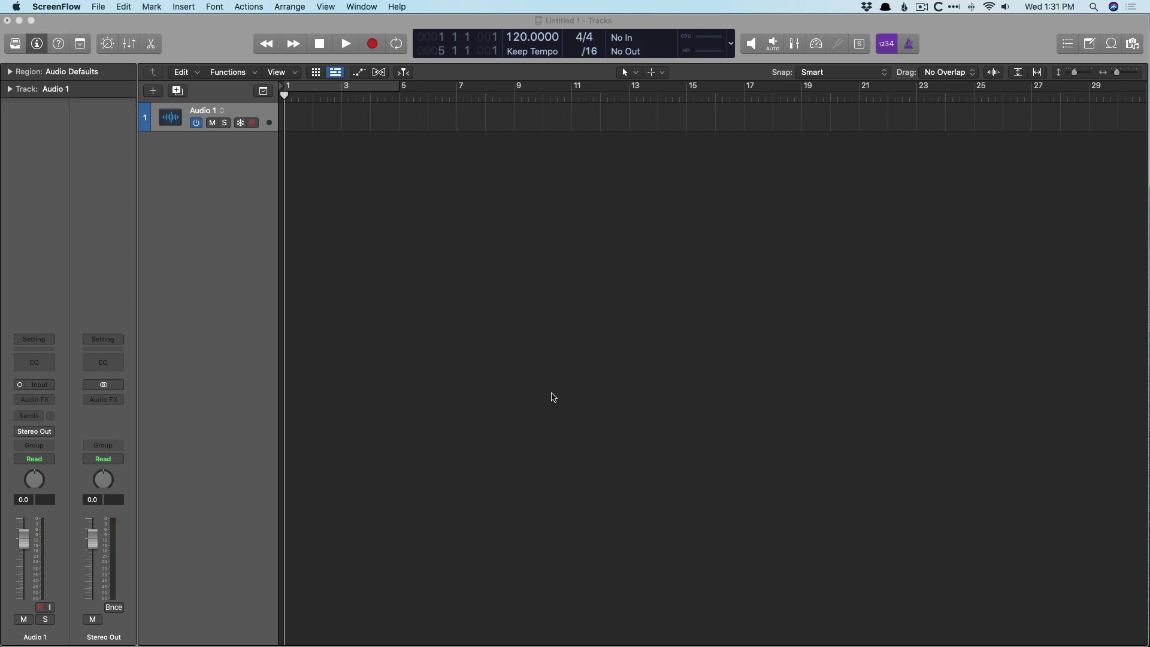
# Browse the root Library › Audio › Plug-Ins › Components folder in Finder, scrolling through the .component plug-ins.
pyautogui.press('super+Tab')
pyautogui.press('super+Tab')
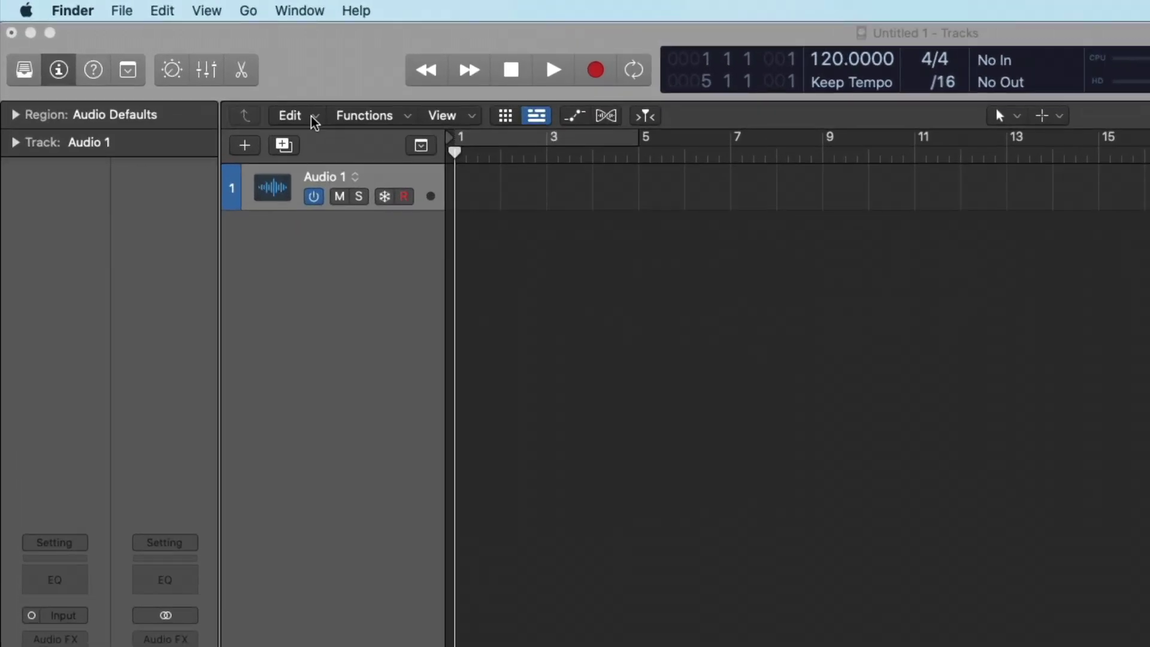
pyautogui.click(248, 10)
pyautogui.press('alt')
pyautogui.click(285, 202)
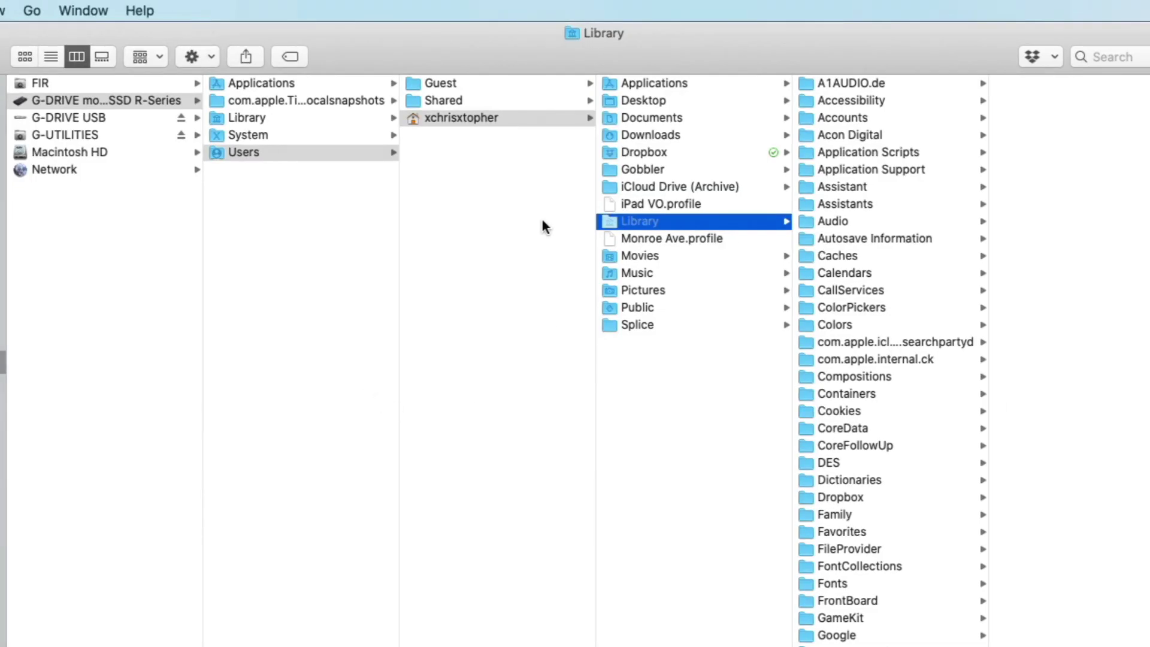
pyautogui.click(258, 116)
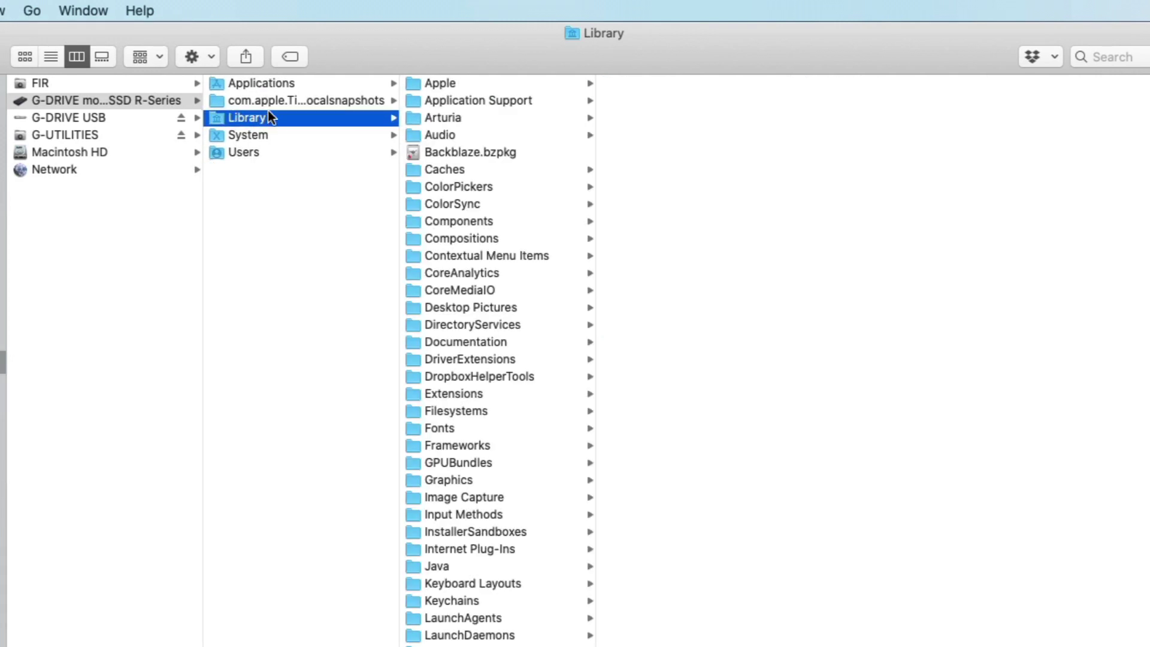
pyautogui.click(474, 135)
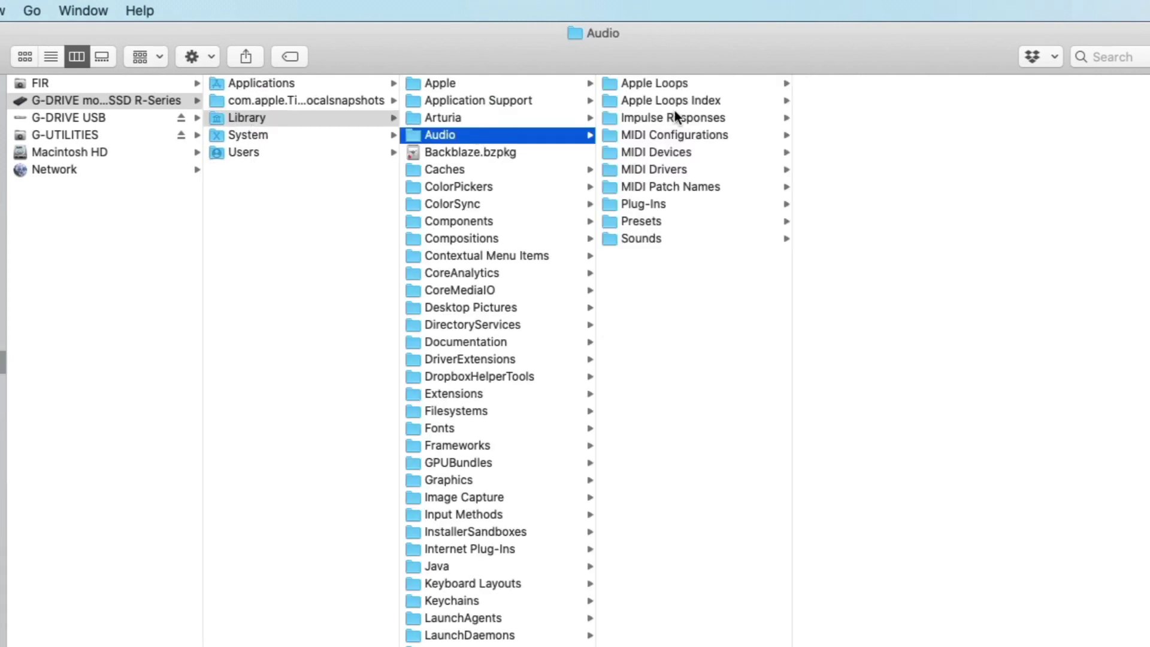
pyautogui.click(680, 205)
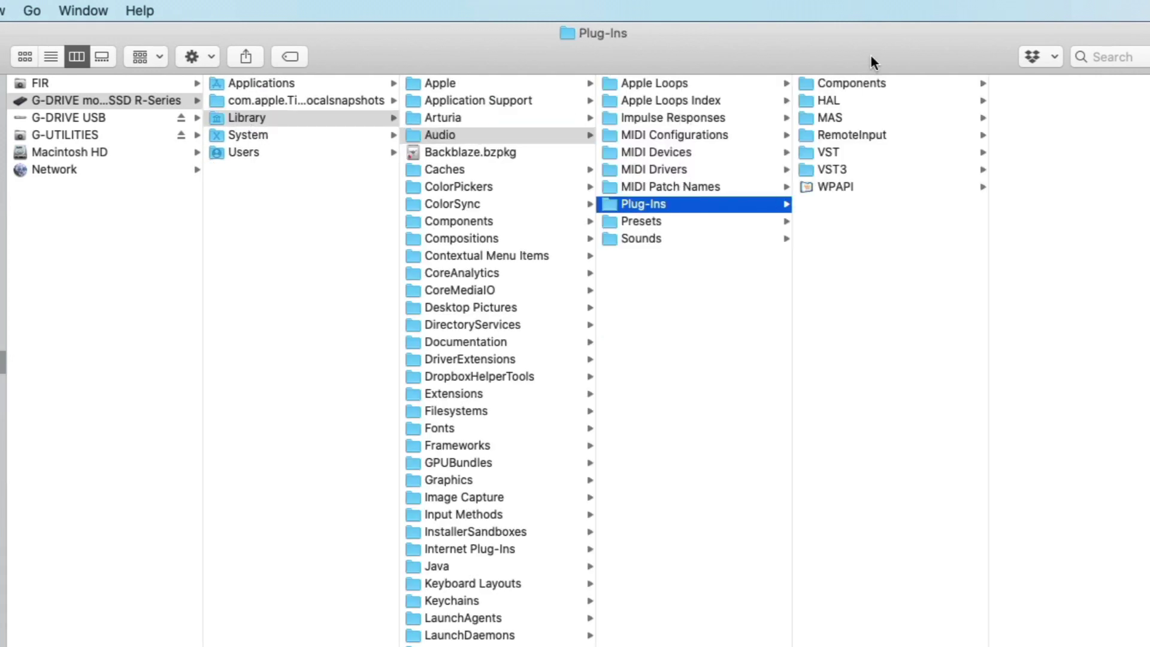
pyautogui.click(864, 83)
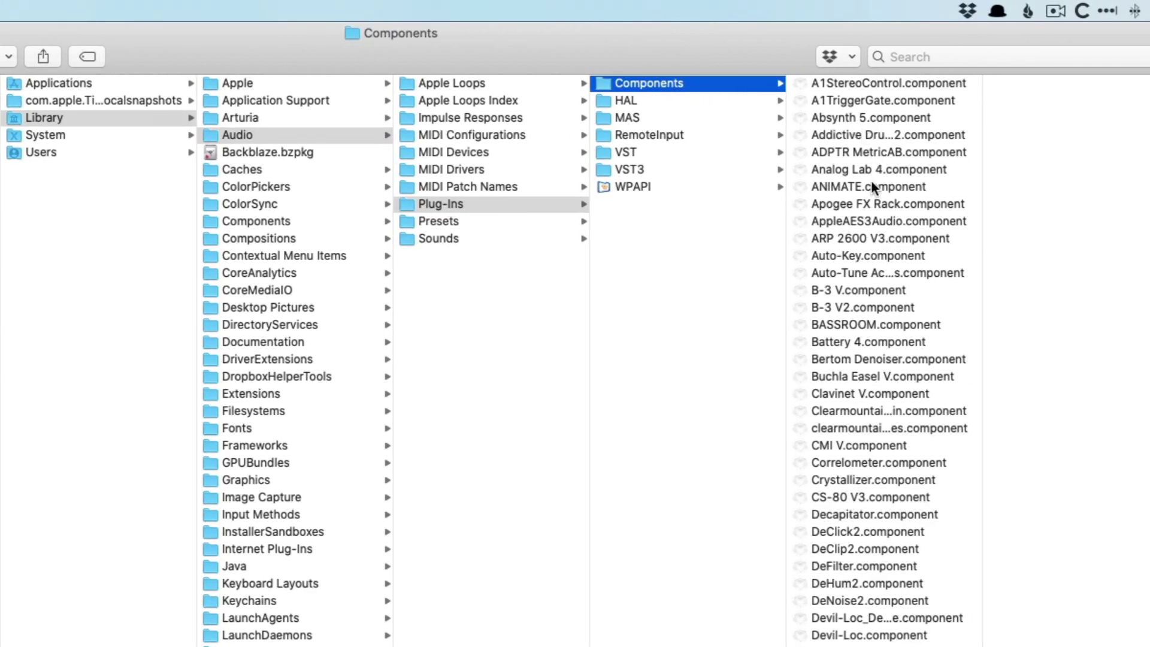
pyautogui.scroll(-20, 861, 221)
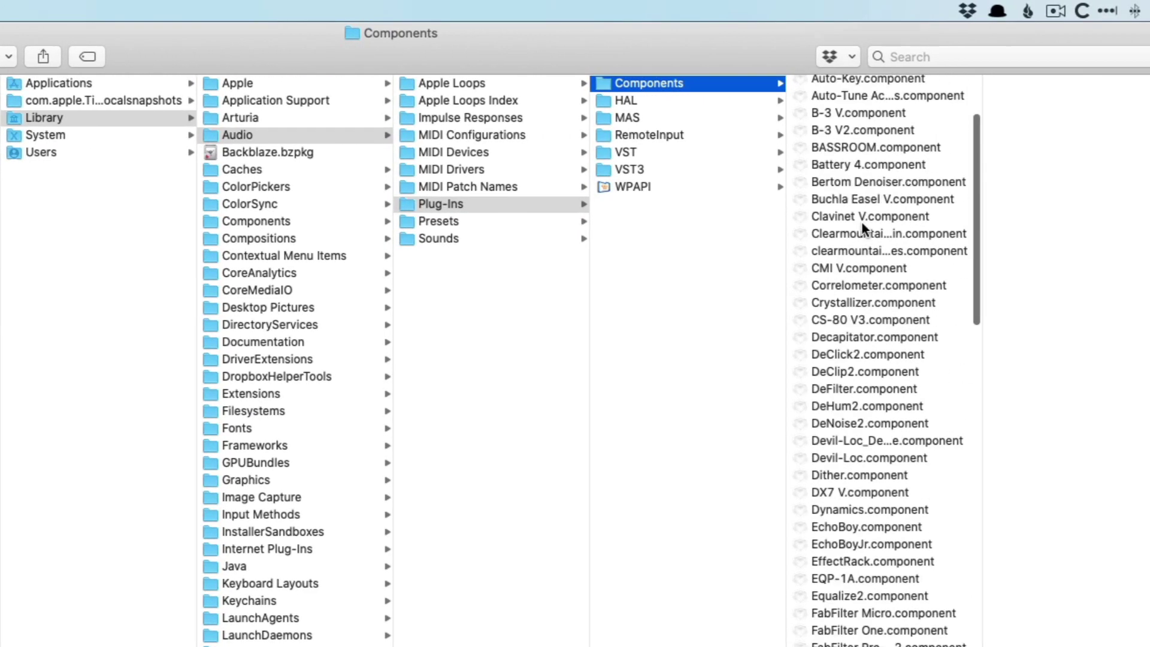
pyautogui.scroll(-20, 863, 224)
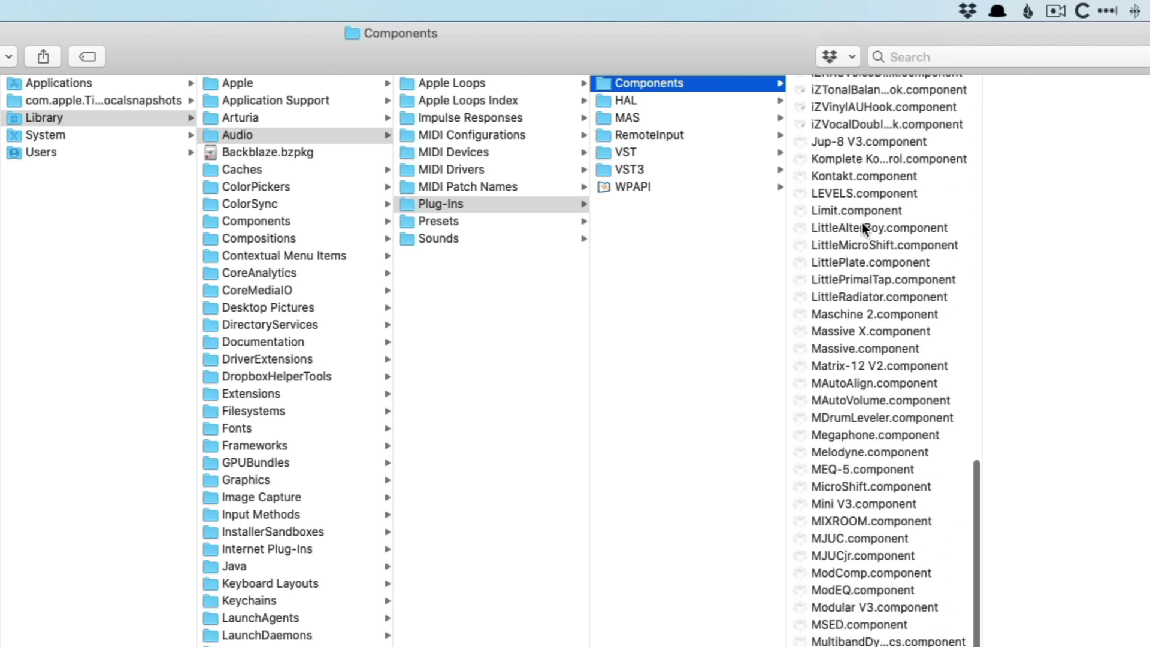
pyautogui.scroll(-5, 862, 221)
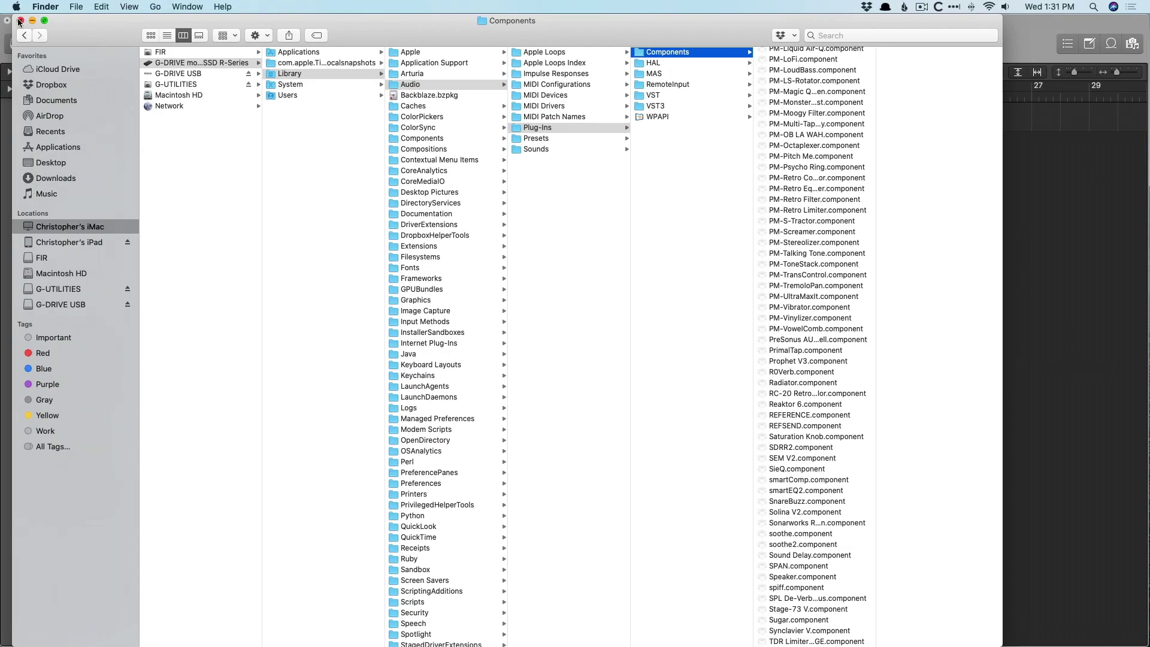
# Close Finder and start Logic Pro's Relocate Sound Library for the 68.33 GB library, targeting G-DRIVE USB.
pyautogui.click(20, 20)
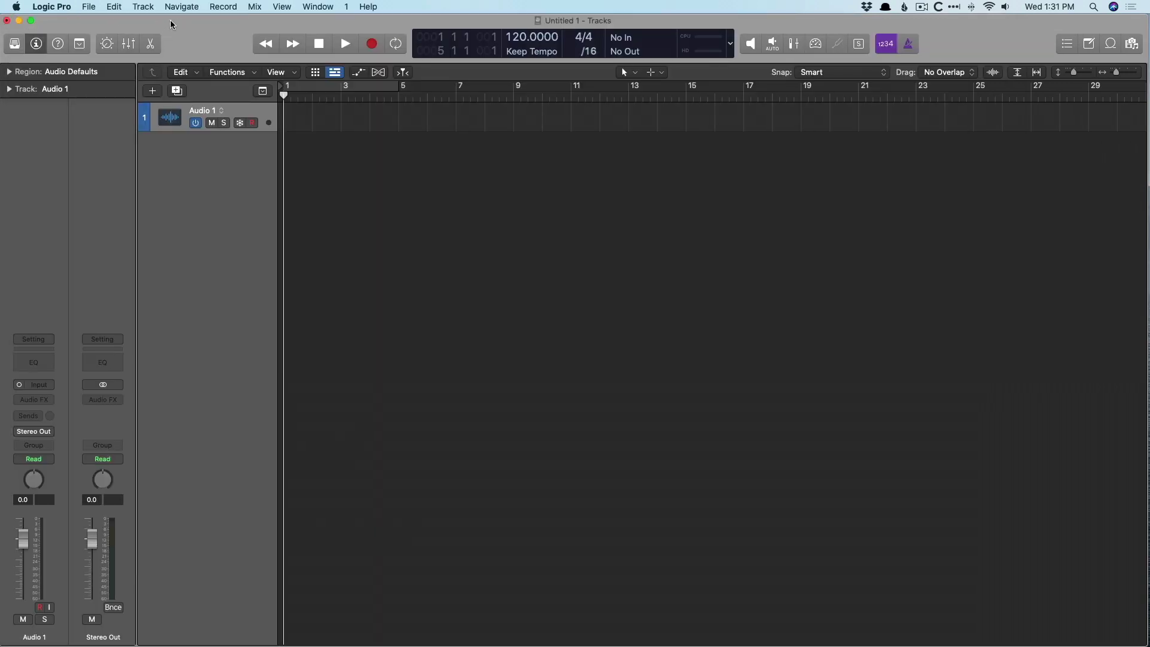
pyautogui.click(60, 6)
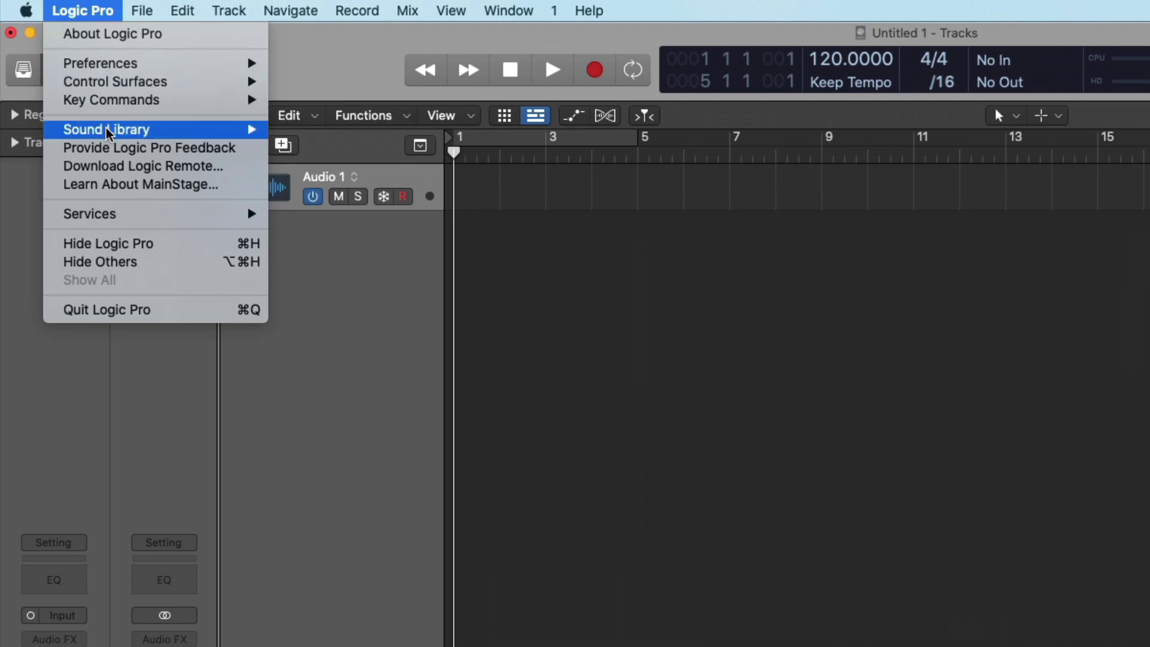
pyautogui.moveTo(173, 132)
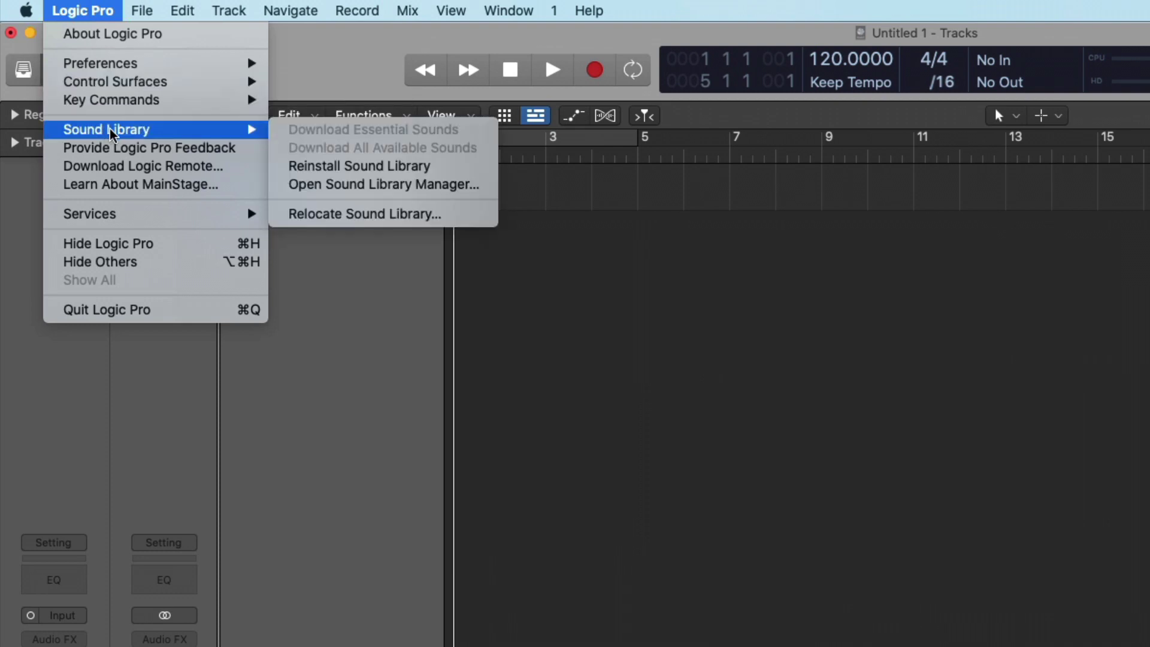
pyautogui.click(313, 216)
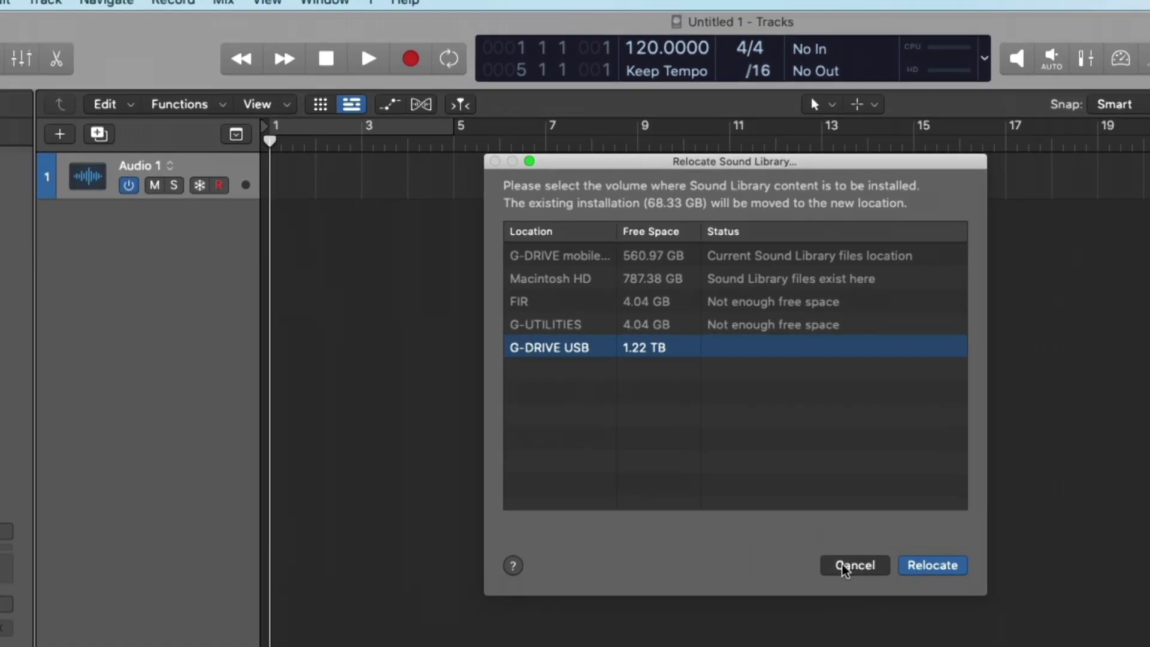
# Cancel the relocation and mark Essential Sounds and Instruments (1.69 GB) in the Sound Library Manager.
pyautogui.click(689, 555)
pyautogui.click(105, 7)
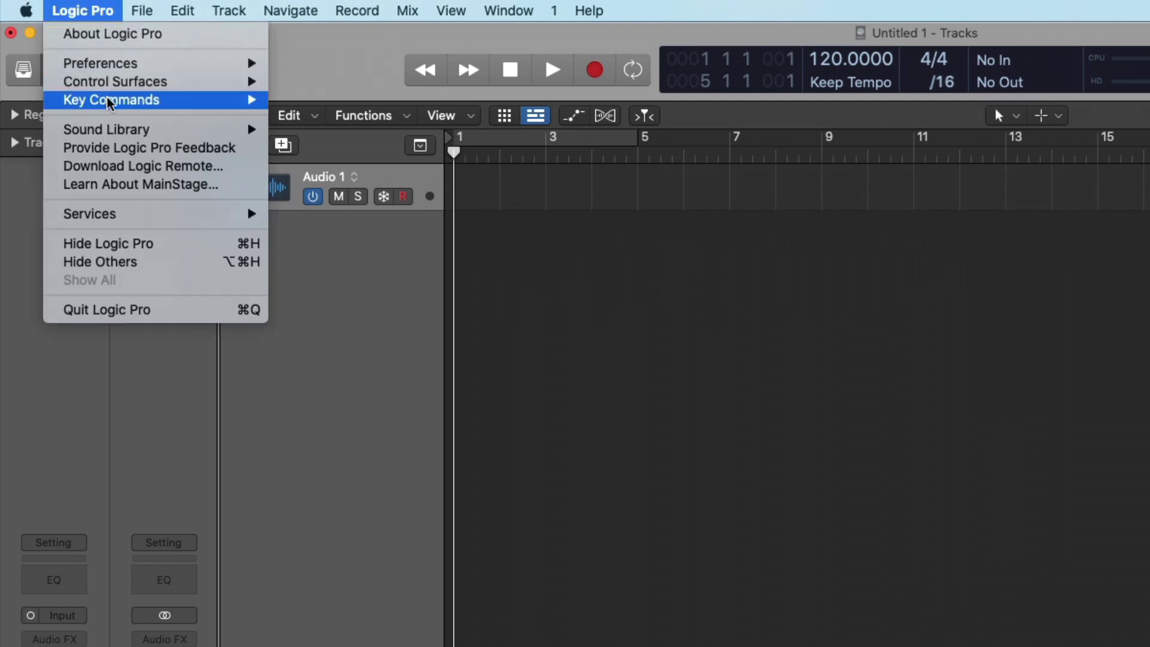
pyautogui.moveTo(118, 129)
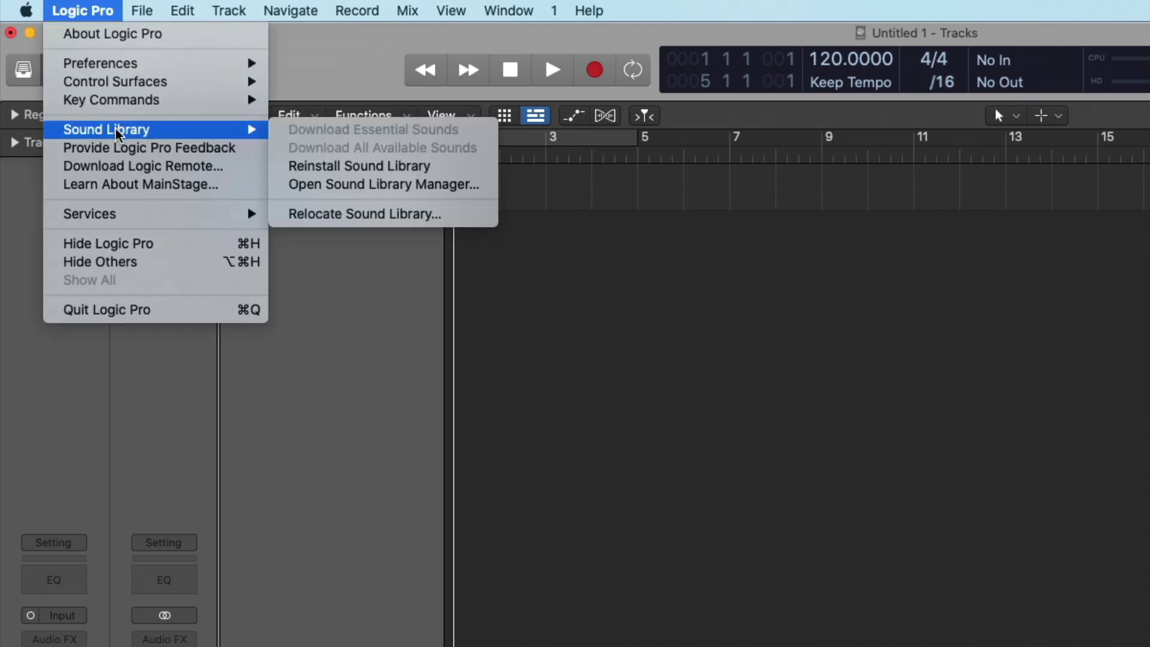
pyautogui.click(324, 184)
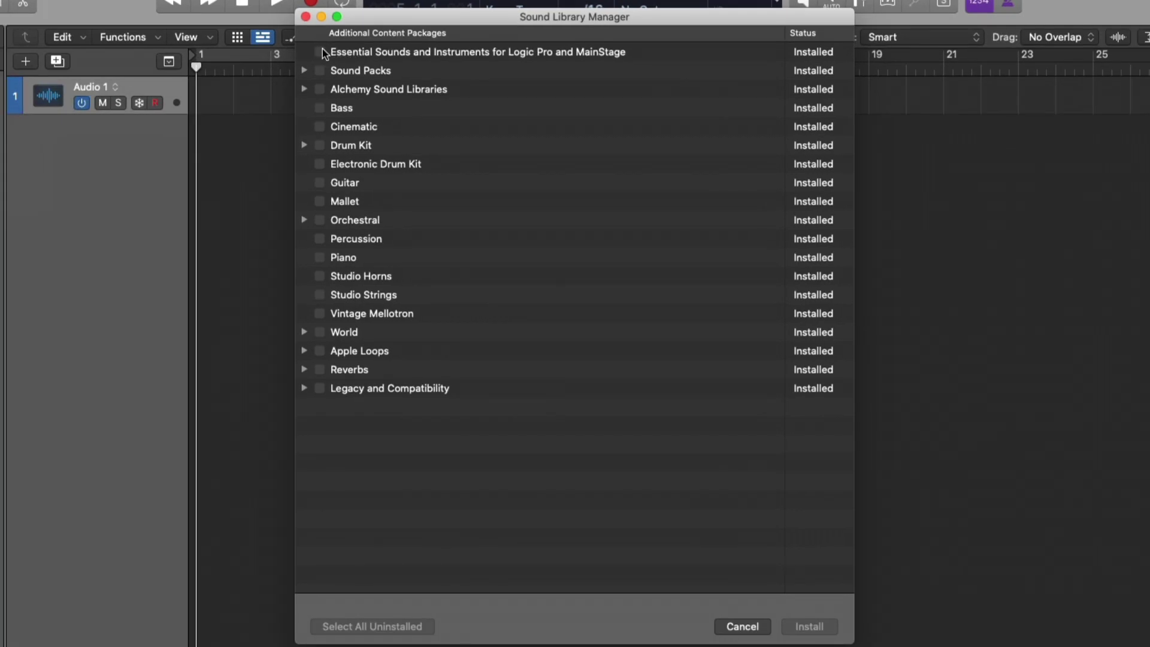
pyautogui.click(321, 51)
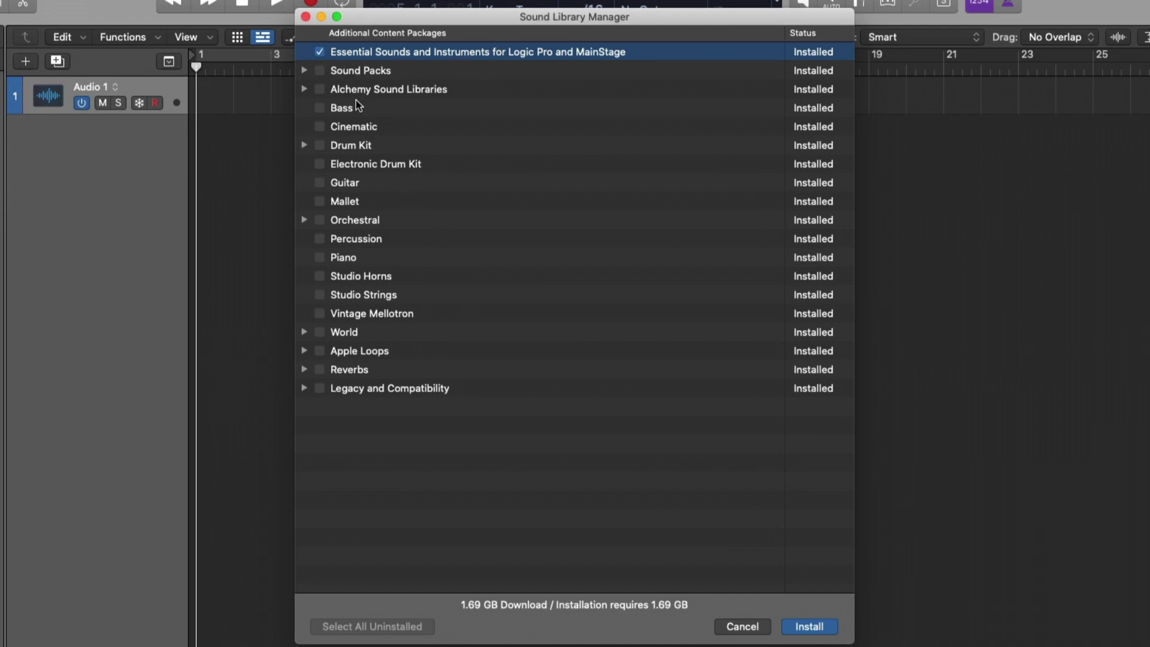
pyautogui.click(742, 626)
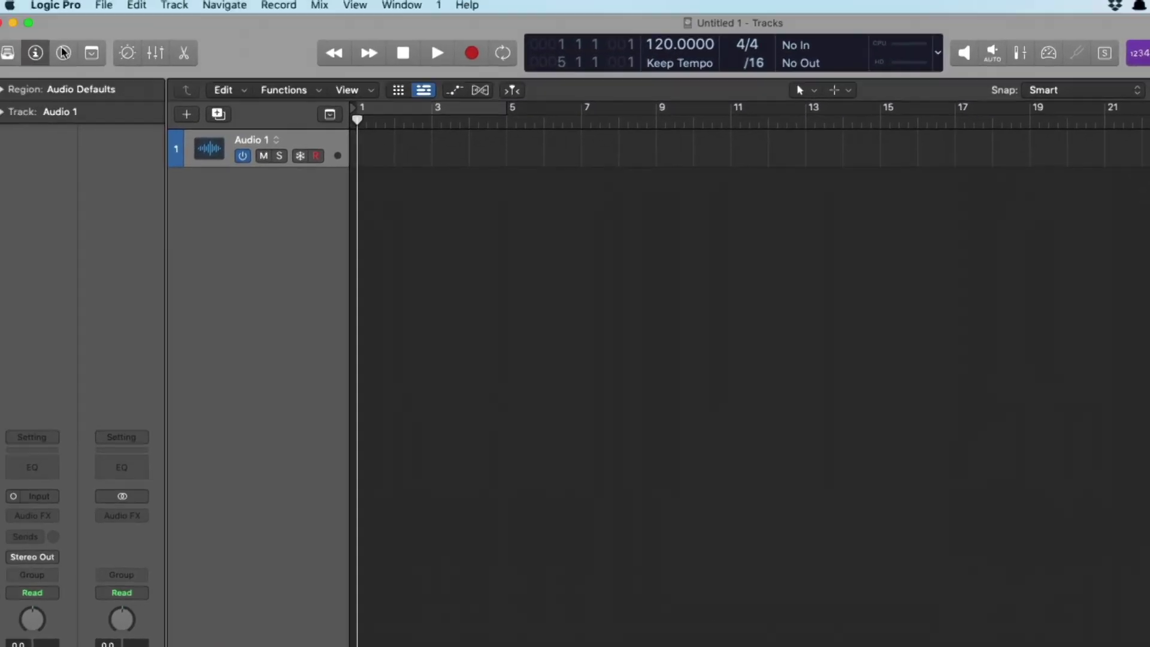
pyautogui.click(67, 9)
pyautogui.moveTo(87, 105)
pyautogui.click(278, 174)
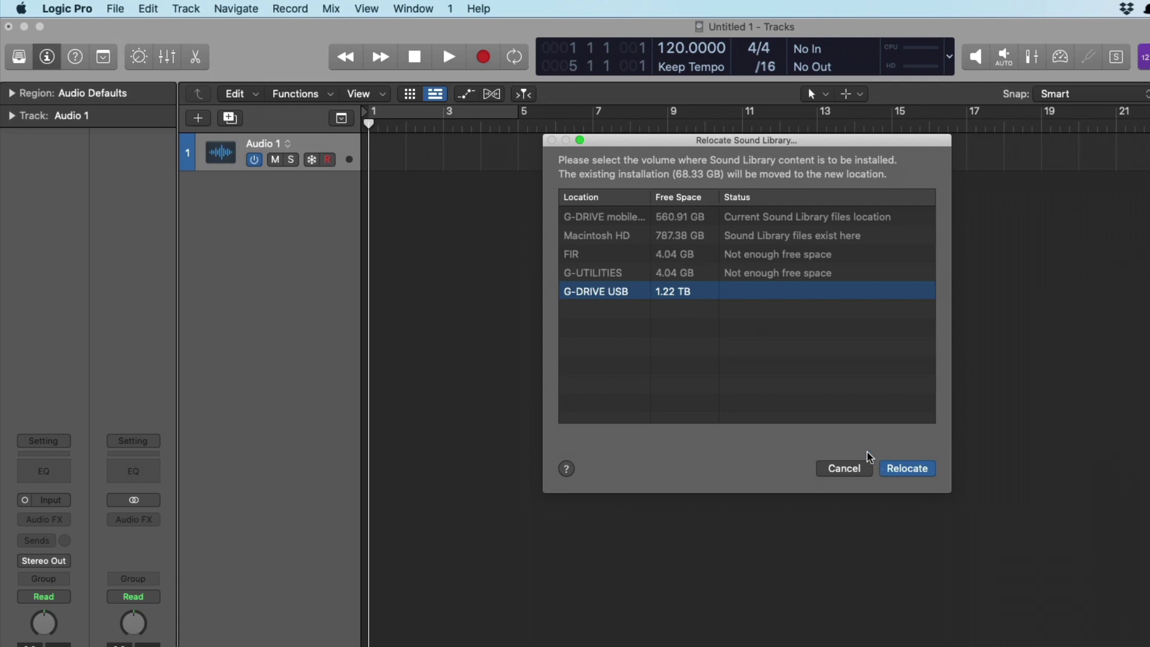
pyautogui.click(83, 7)
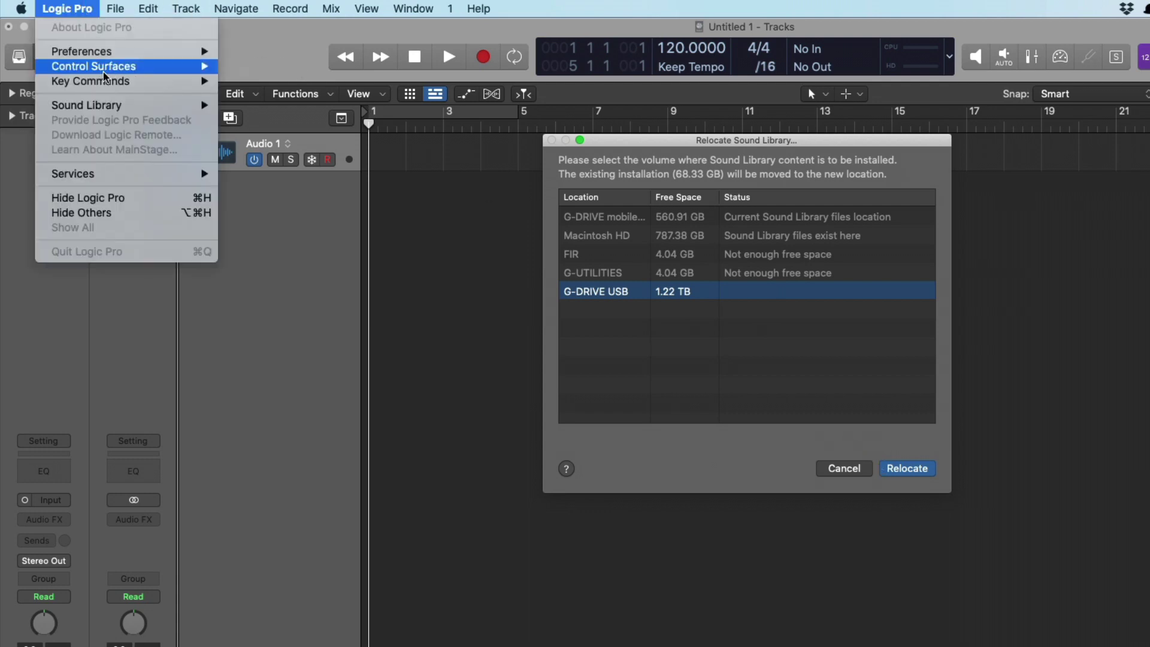
pyautogui.moveTo(131, 106)
pyautogui.click(537, 499)
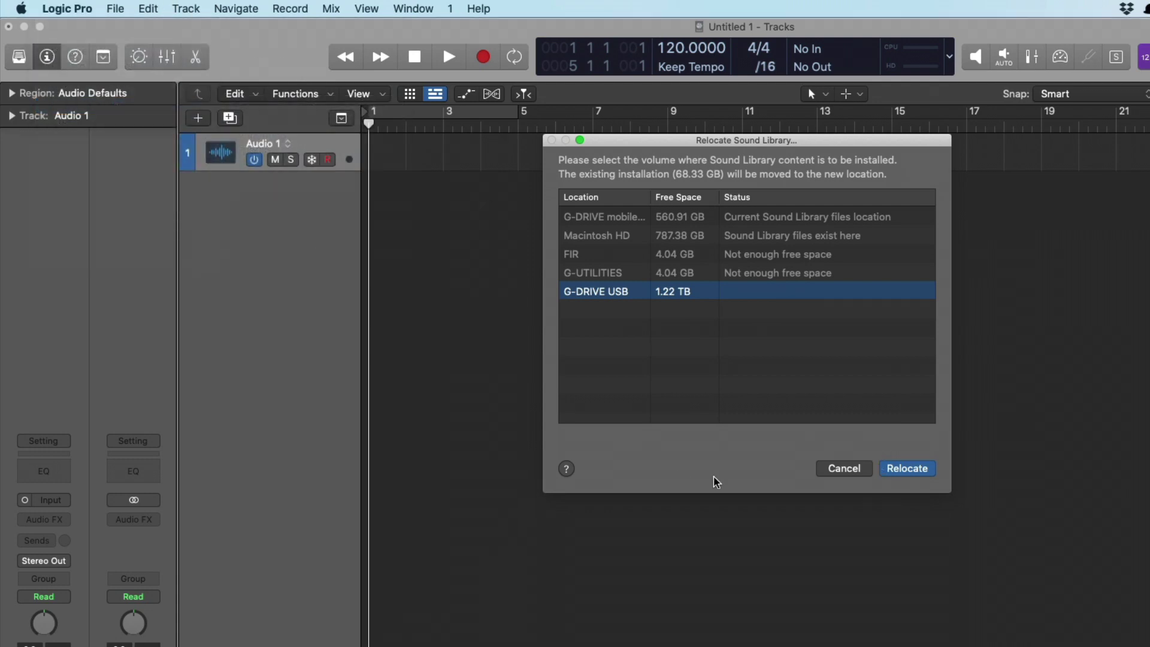
pyautogui.click(844, 468)
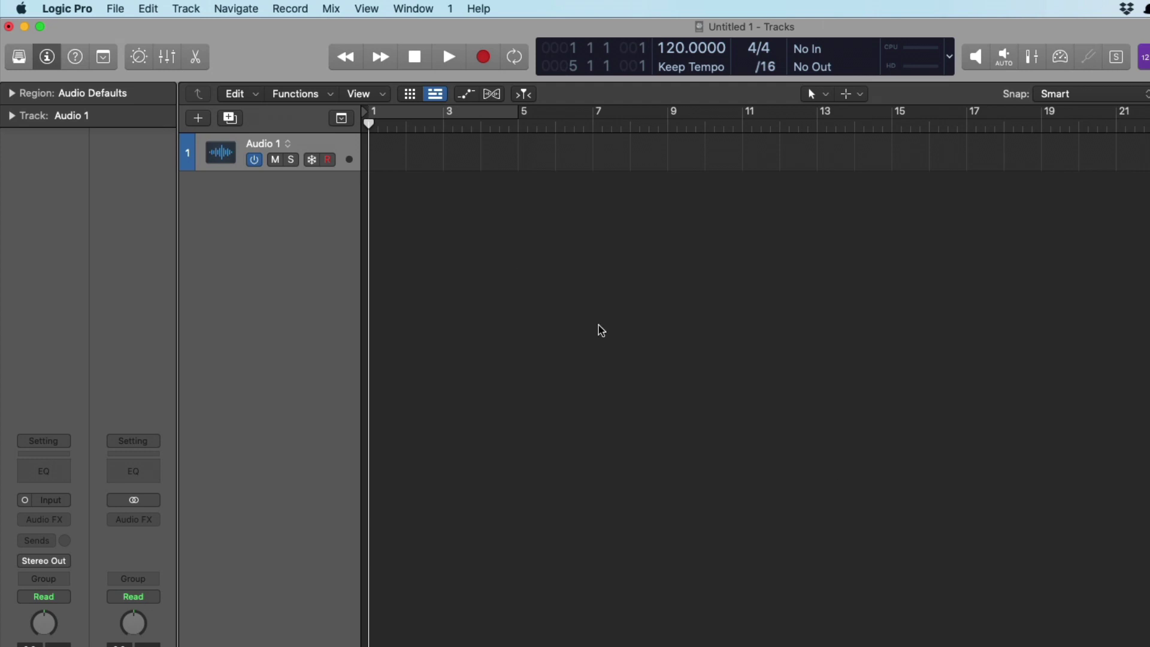
# Bring up the Sound Library Manager again from the Logic Pro menu and review the installed packages.
pyautogui.click(67, 9)
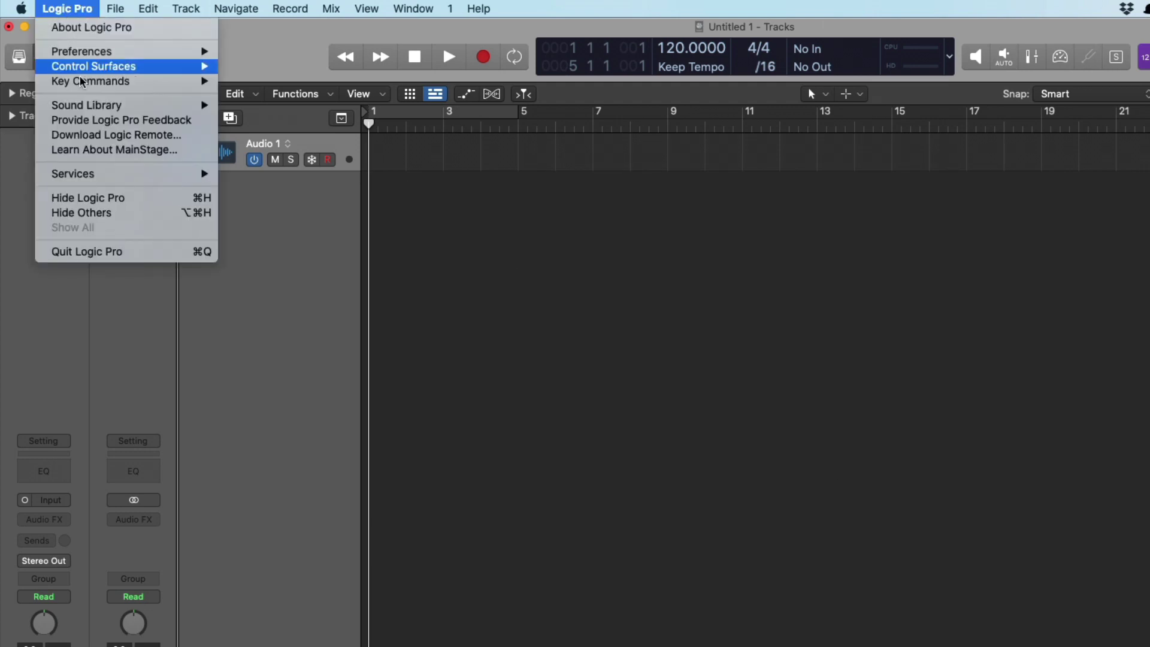
pyautogui.moveTo(83, 107)
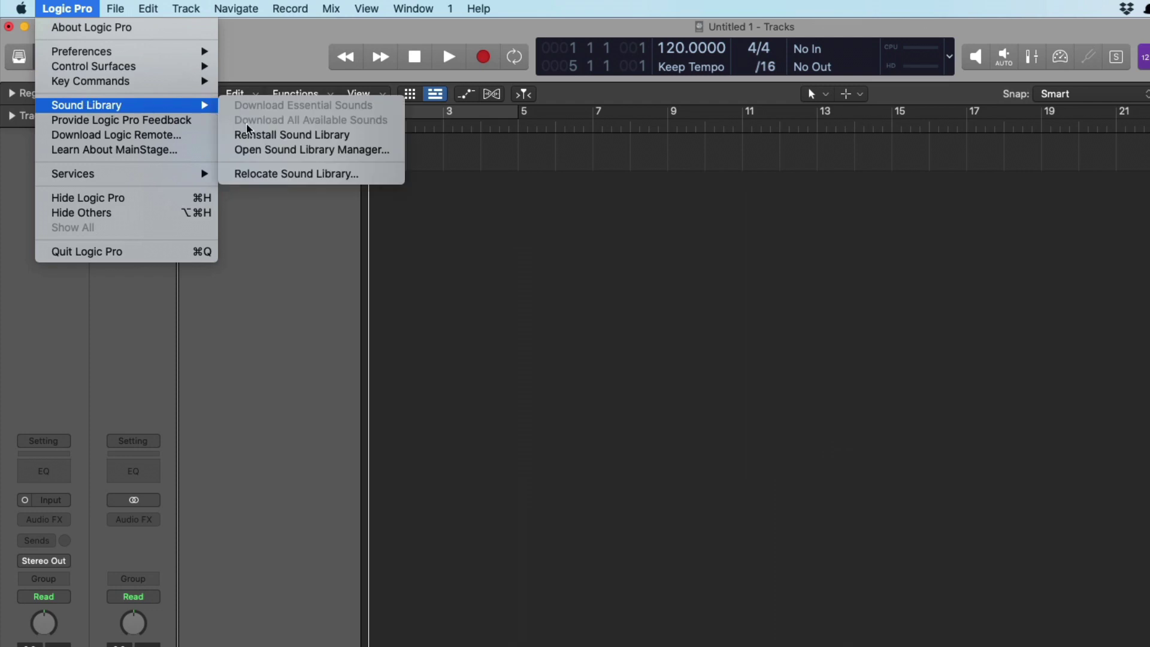
pyautogui.click(256, 149)
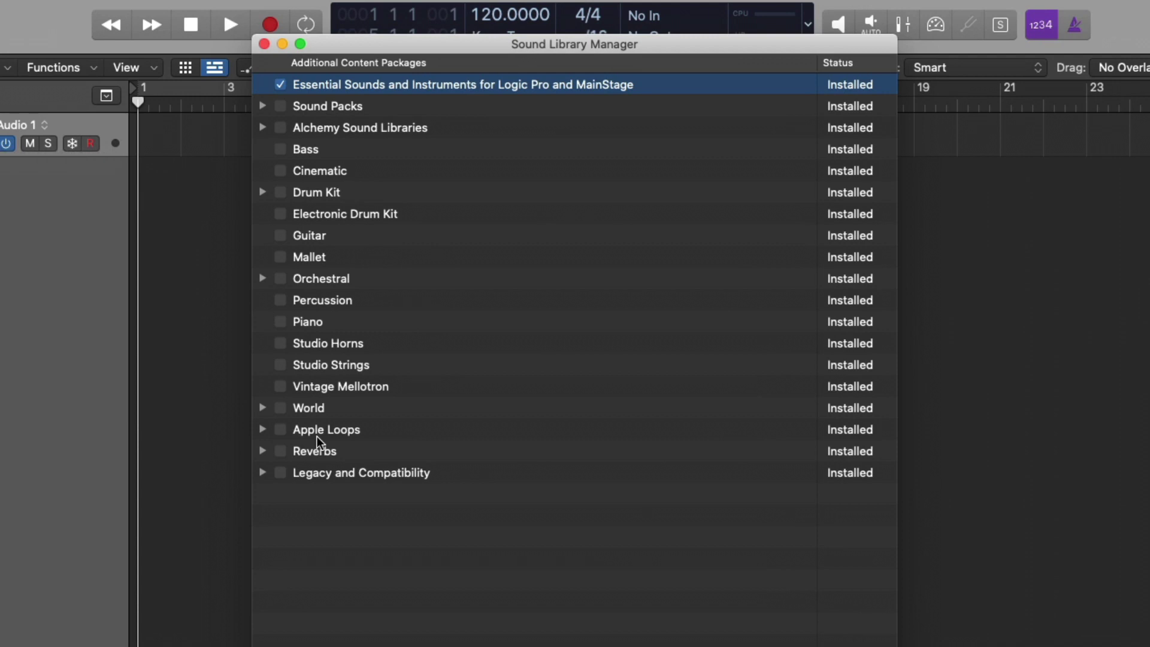
pyautogui.moveTo(311, 451)
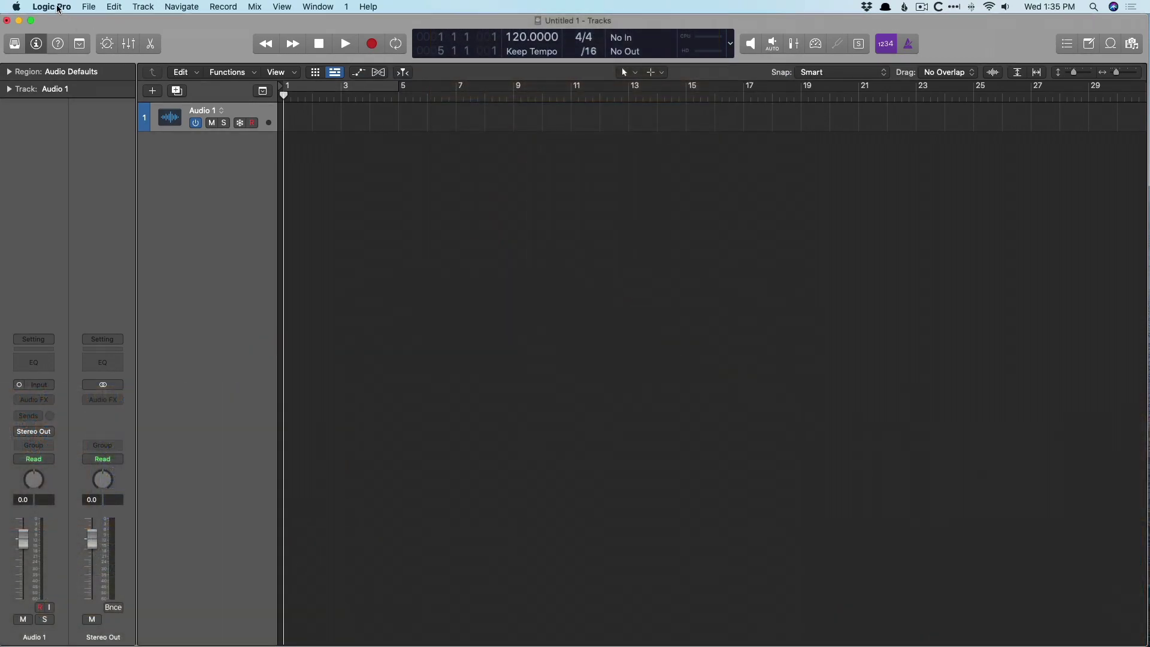
pyautogui.click(49, 6)
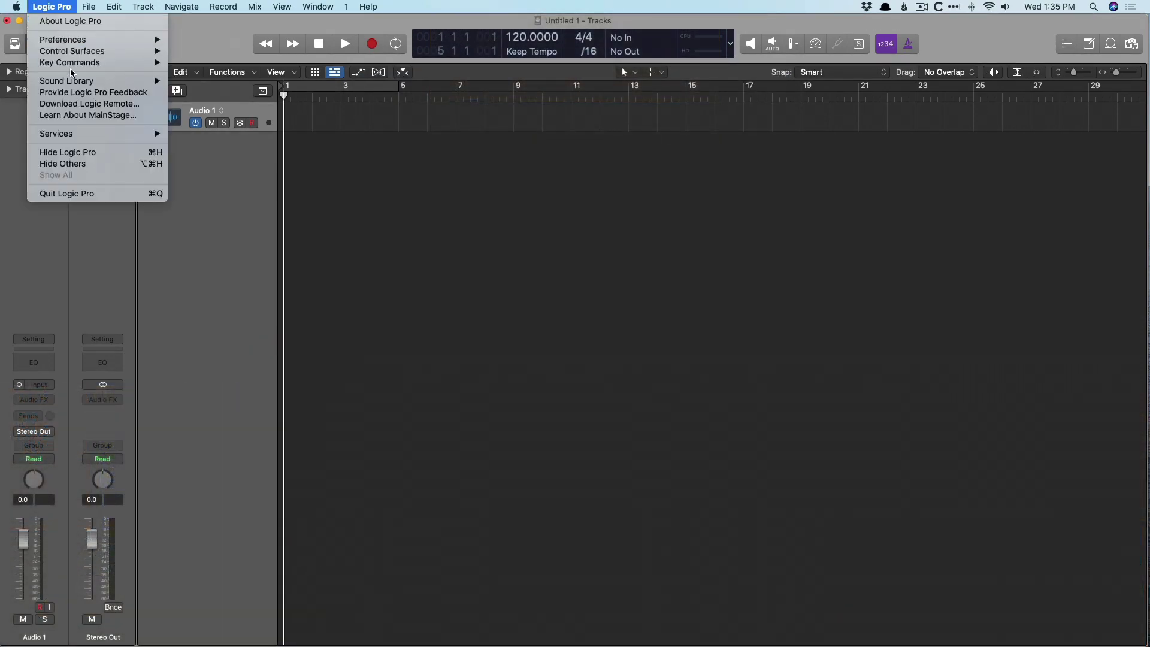
pyautogui.moveTo(130, 84)
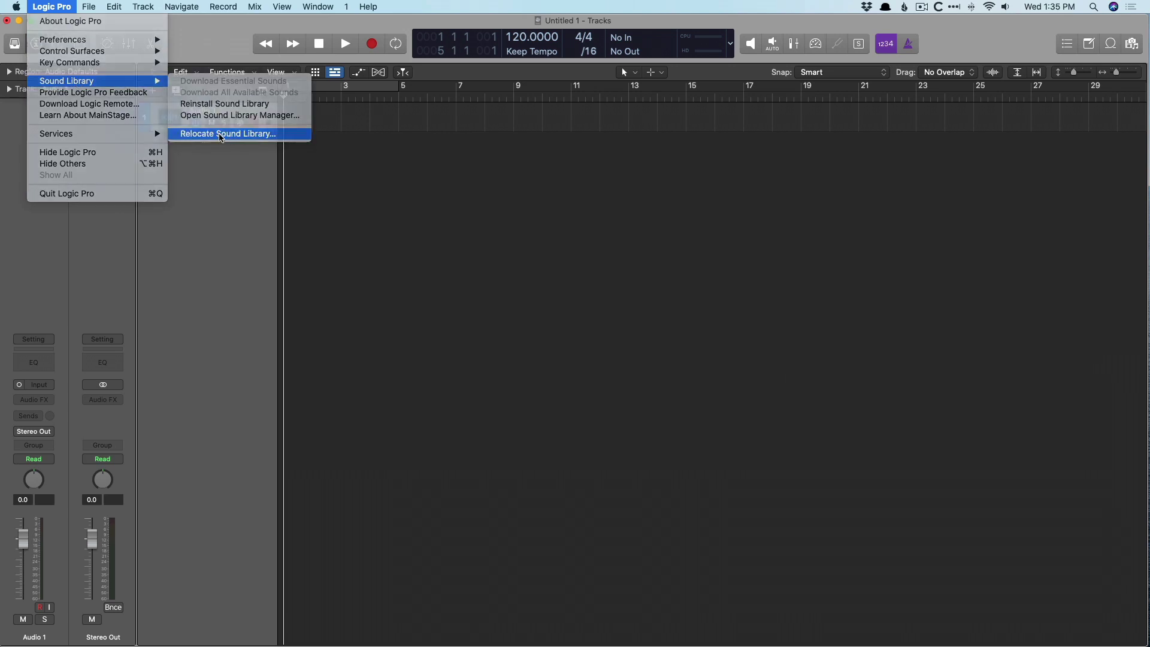
pyautogui.click(226, 133)
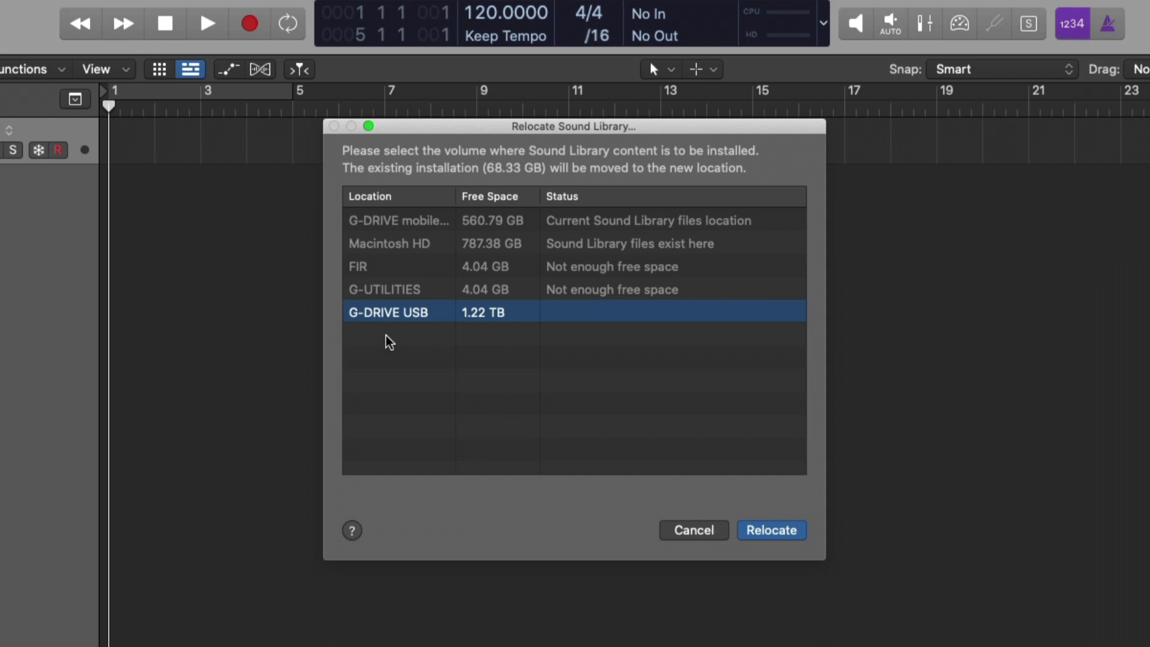
pyautogui.click(677, 527)
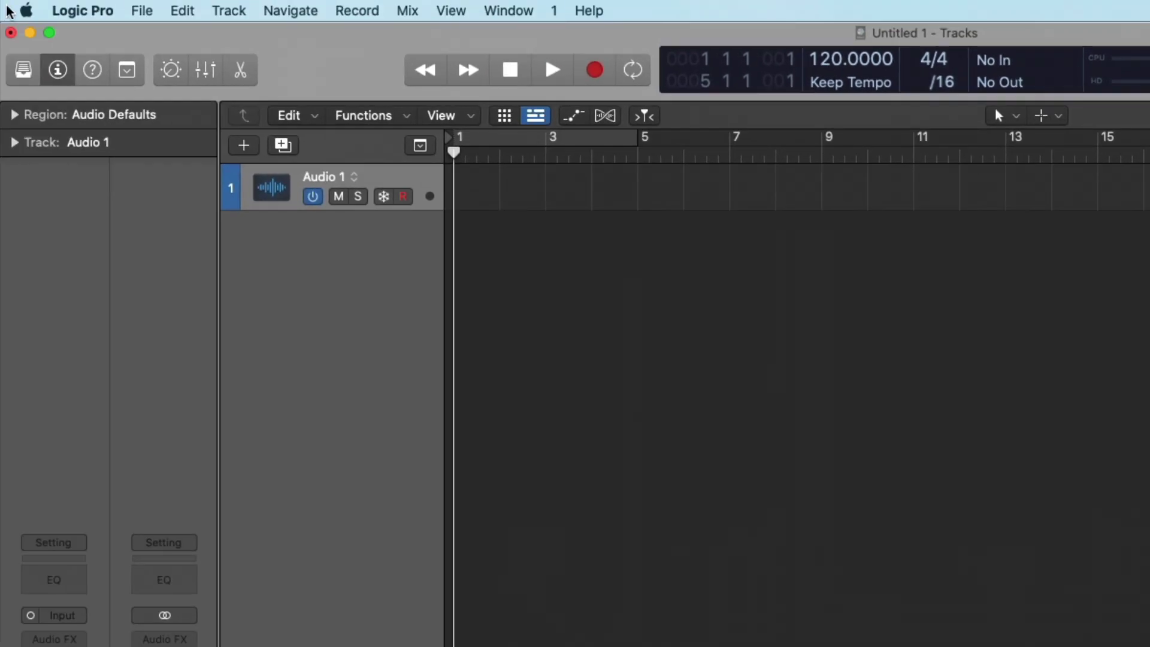
# Unlock the Security & Privacy settings in System Preferences with the admin password.
pyautogui.click(14, 8)
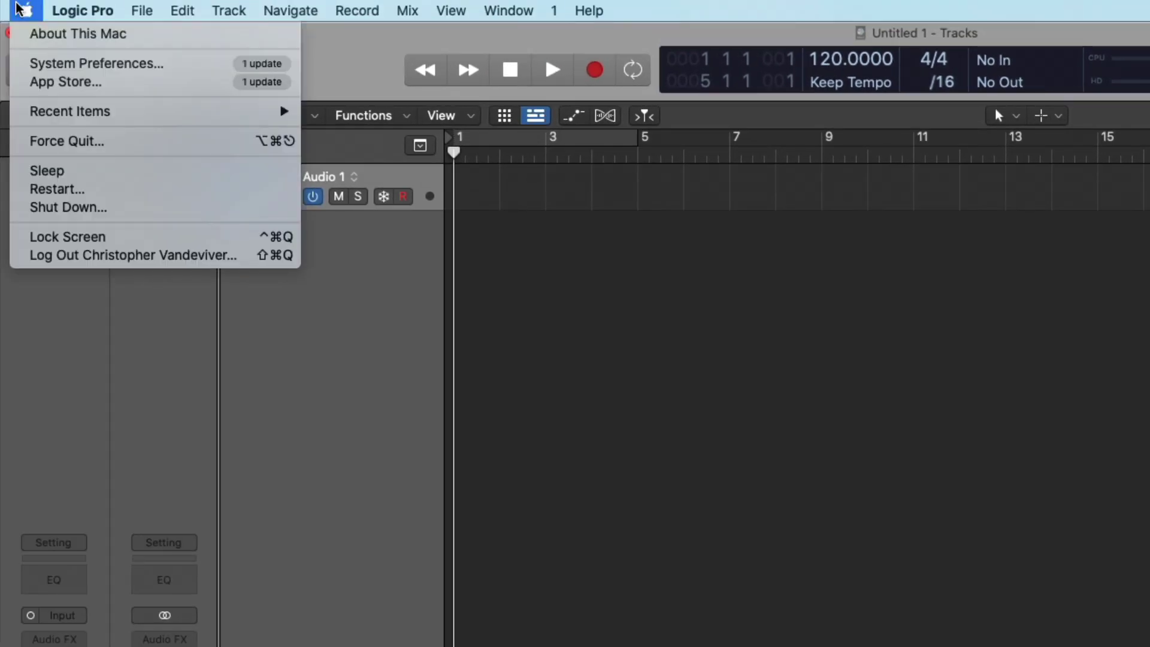
pyautogui.press('Escape')
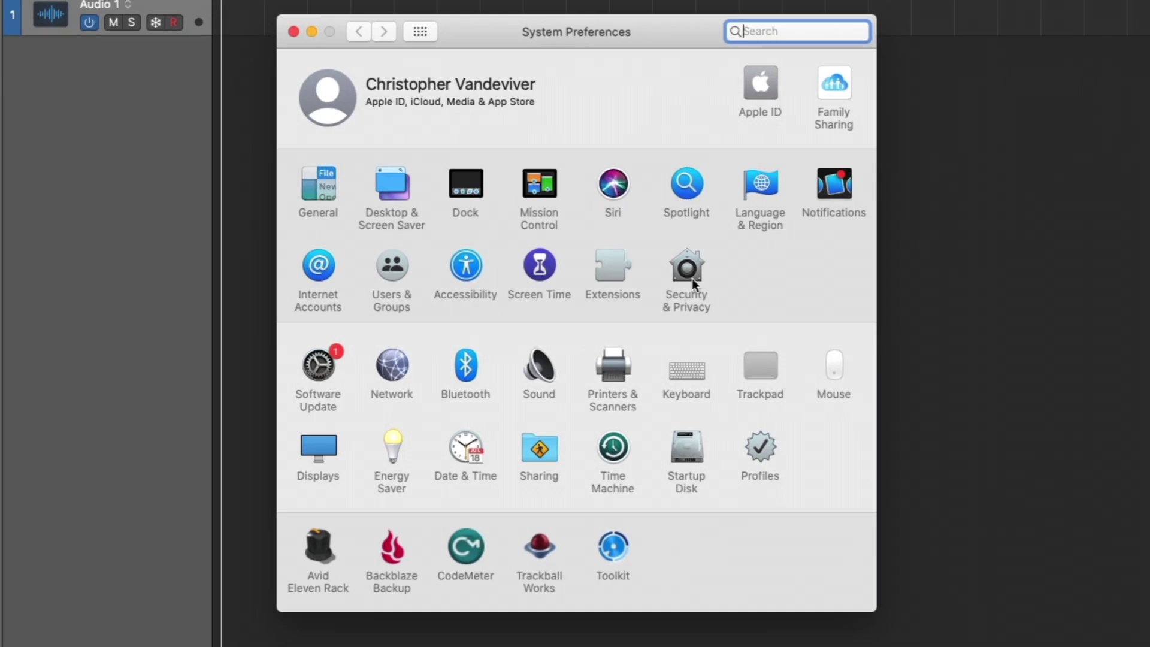
pyautogui.click(691, 280)
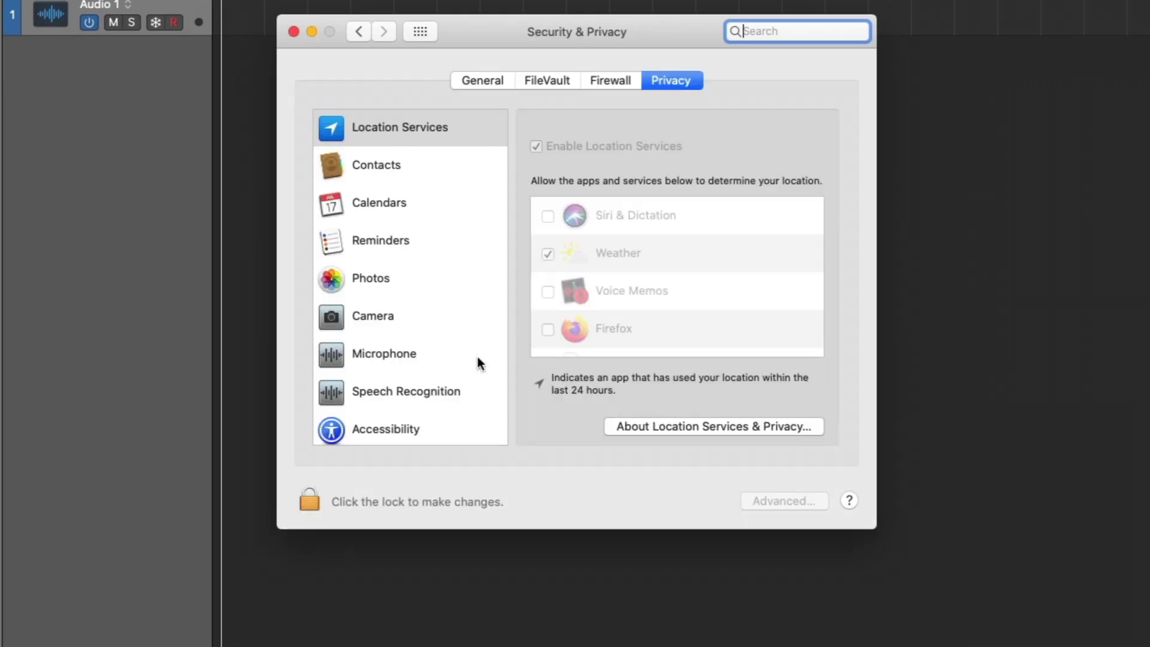
pyautogui.click(305, 505)
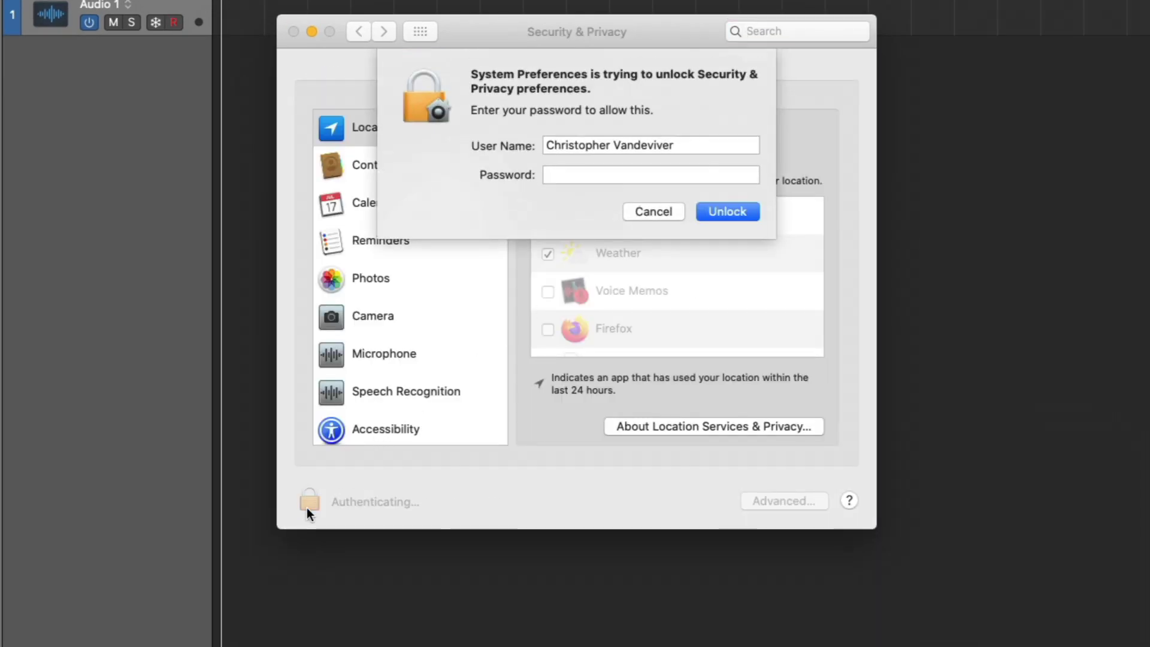
pyautogui.write('••••••••••')
pyautogui.press('Return')
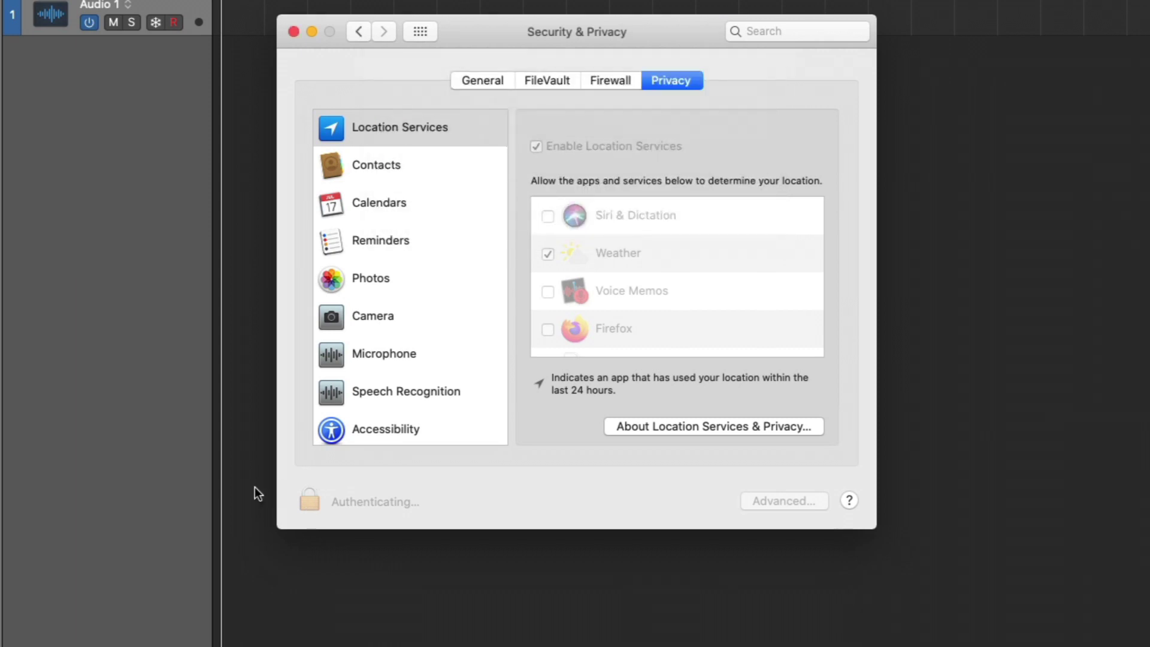
# Toggle Logic Pro's Full Disk Access off and back on, choosing Later each time, then relock.
pyautogui.scroll(-5, 401, 354)
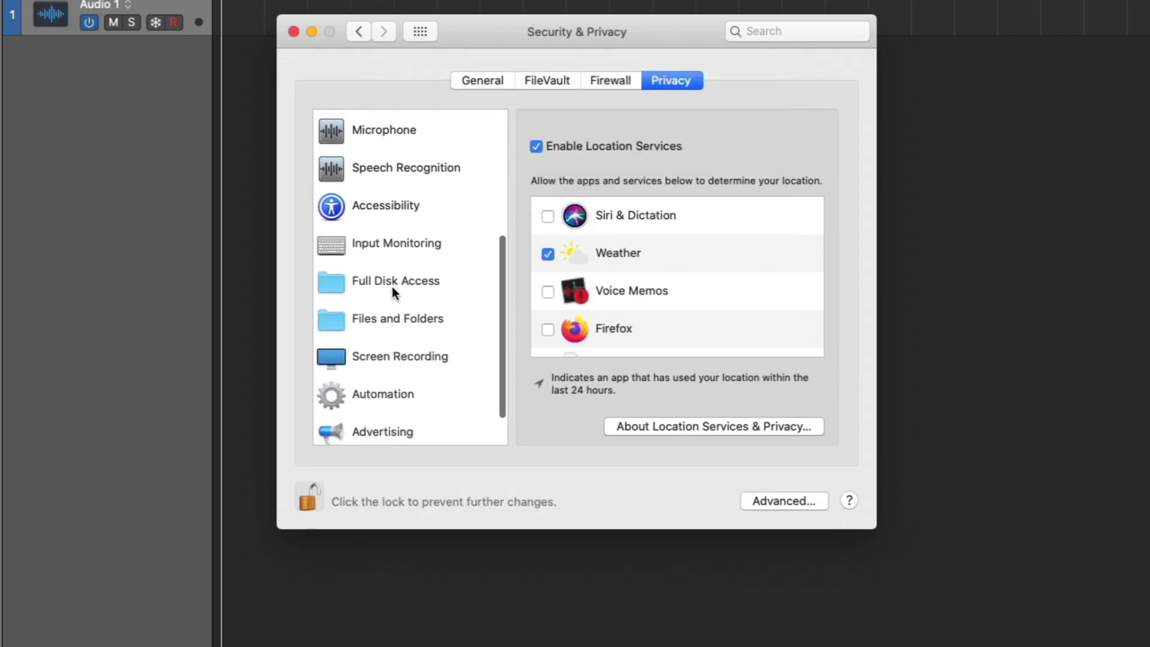
pyautogui.click(391, 287)
pyautogui.scroll(-5, 634, 271)
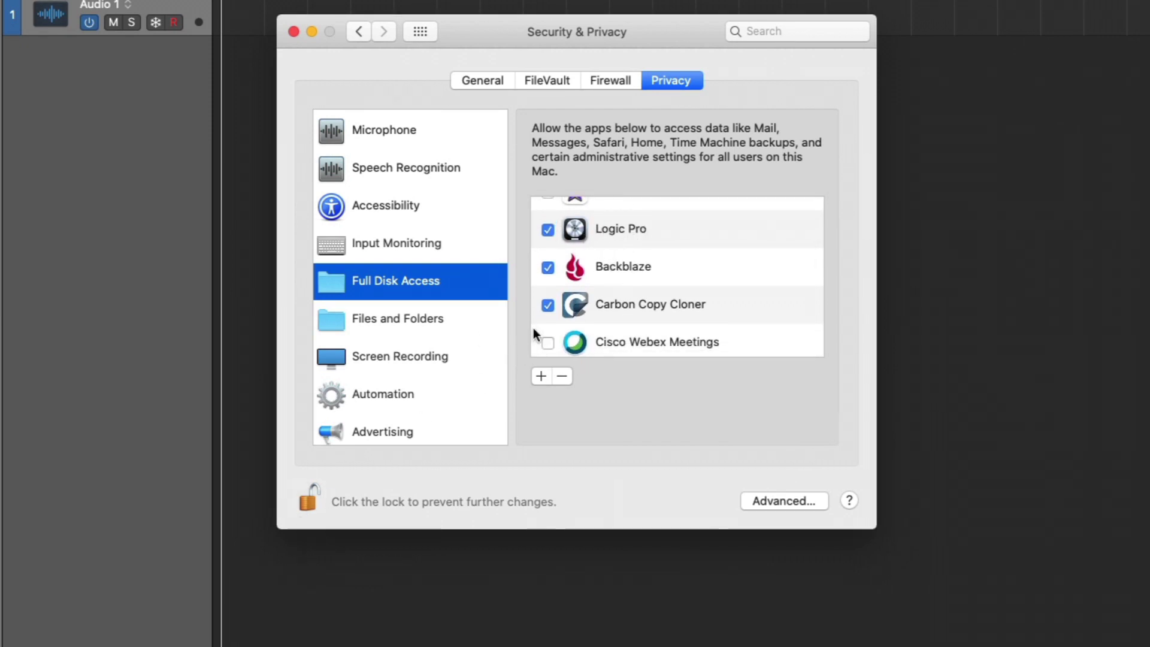
pyautogui.click(547, 231)
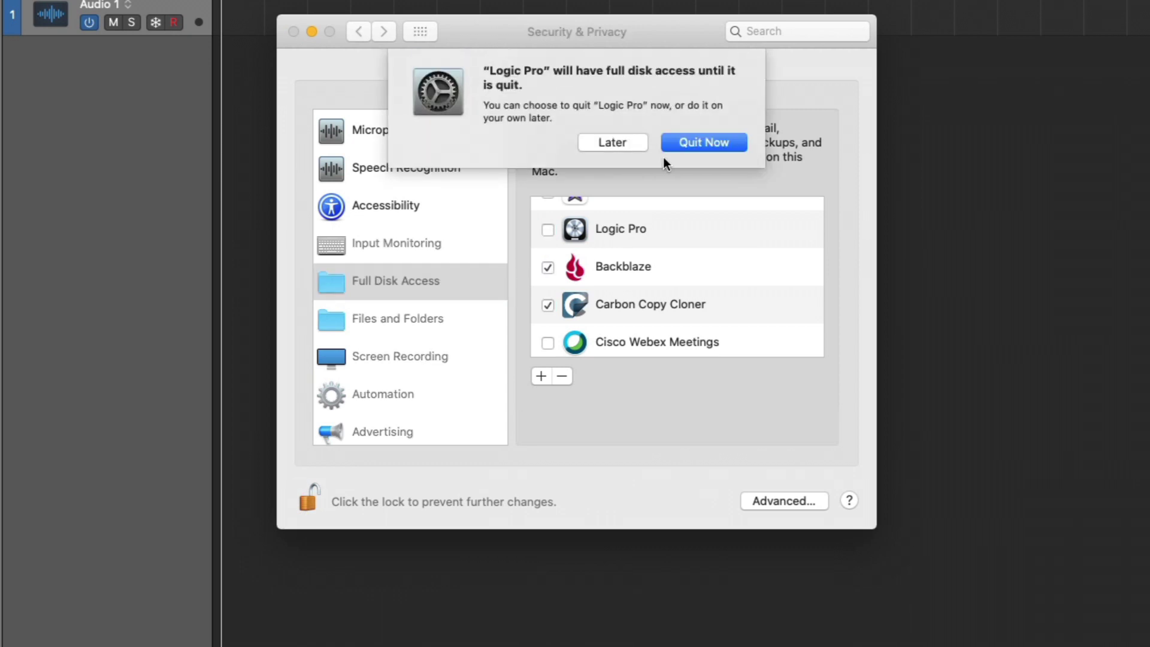
pyautogui.click(618, 145)
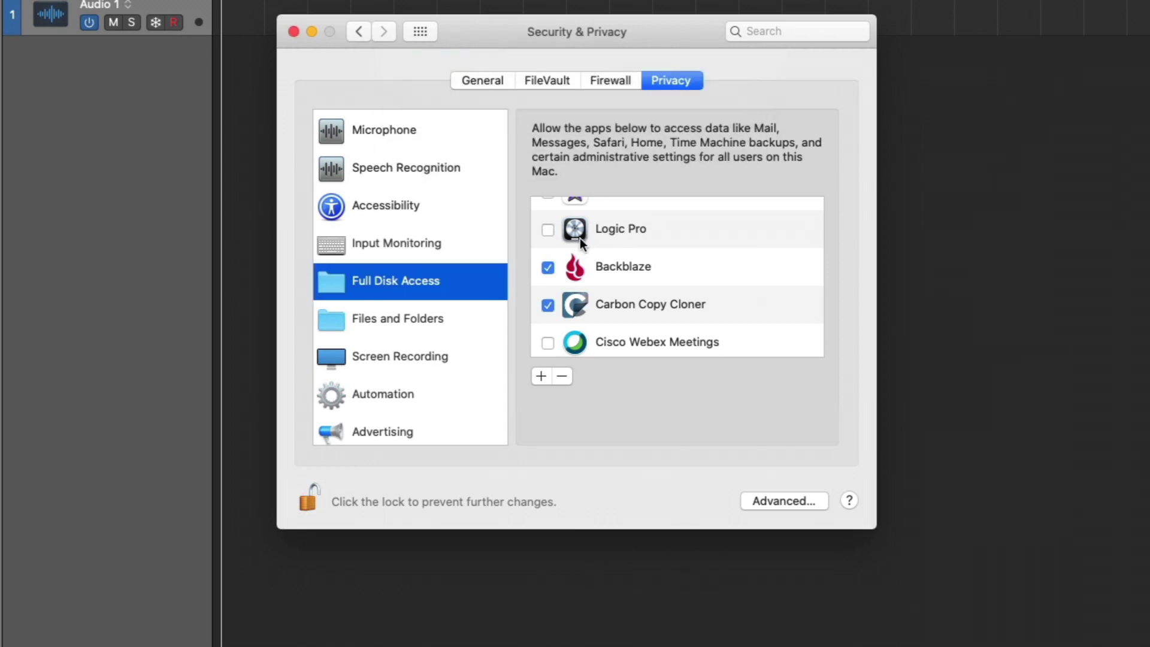
pyautogui.click(547, 230)
pyautogui.click(622, 141)
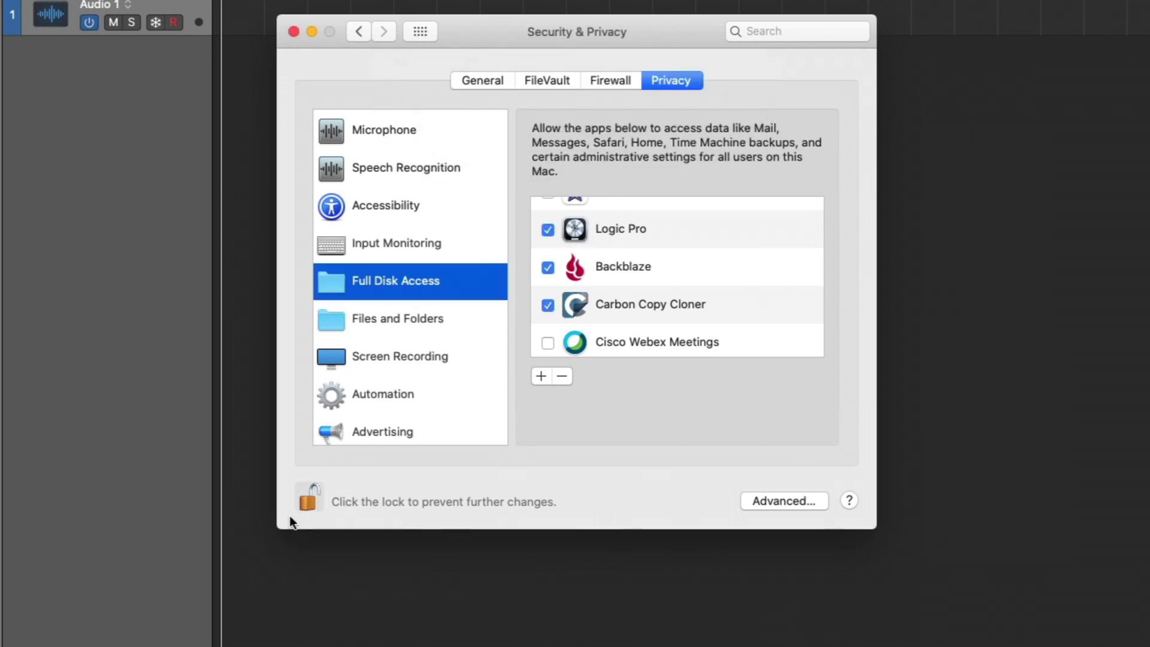
pyautogui.click(299, 499)
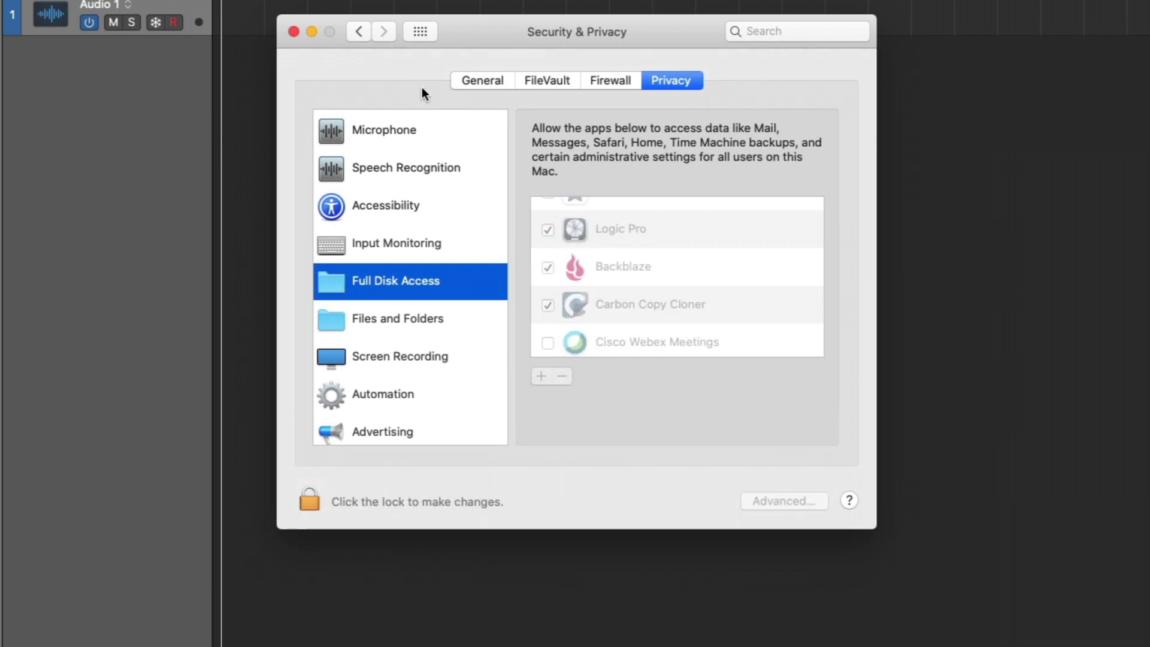
# Quit System Preferences and relocate the 68.33 GB Sound Library to G-DRIVE USB.
pyautogui.press('super+q')
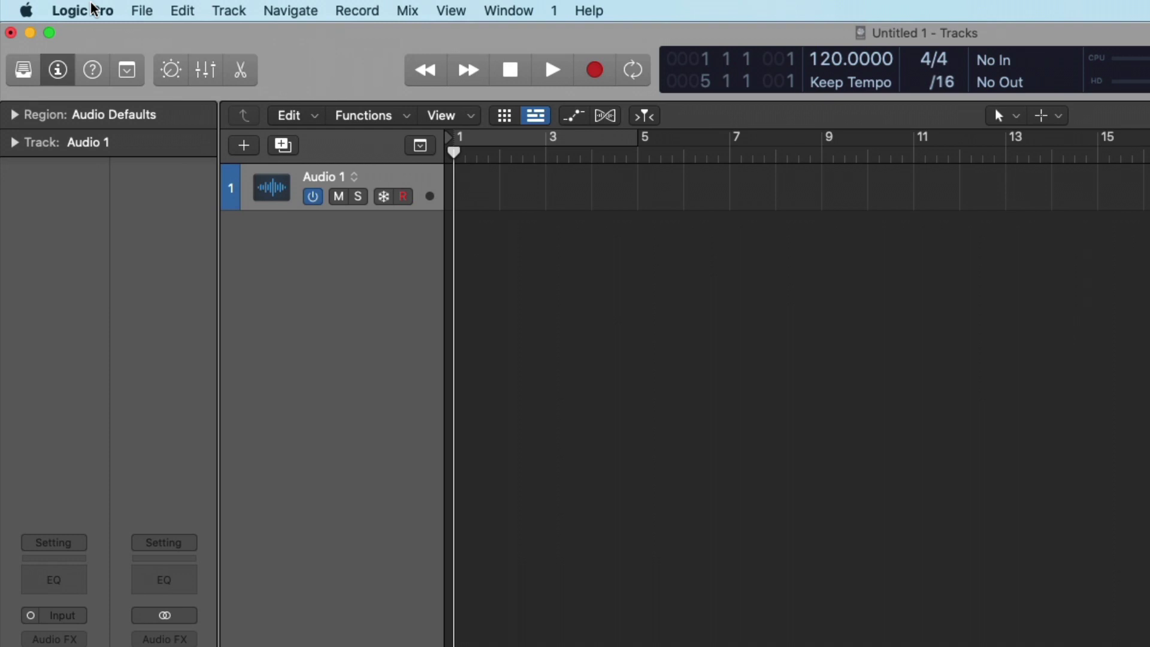
pyautogui.click(93, 9)
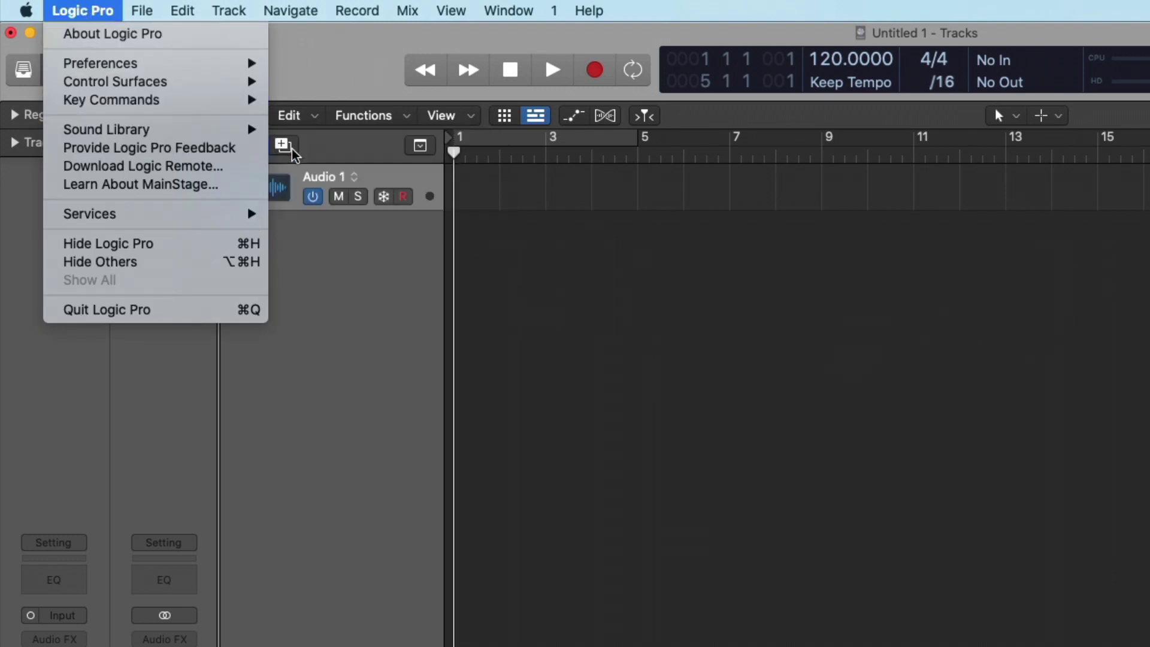
pyautogui.moveTo(226, 129)
pyautogui.click(305, 216)
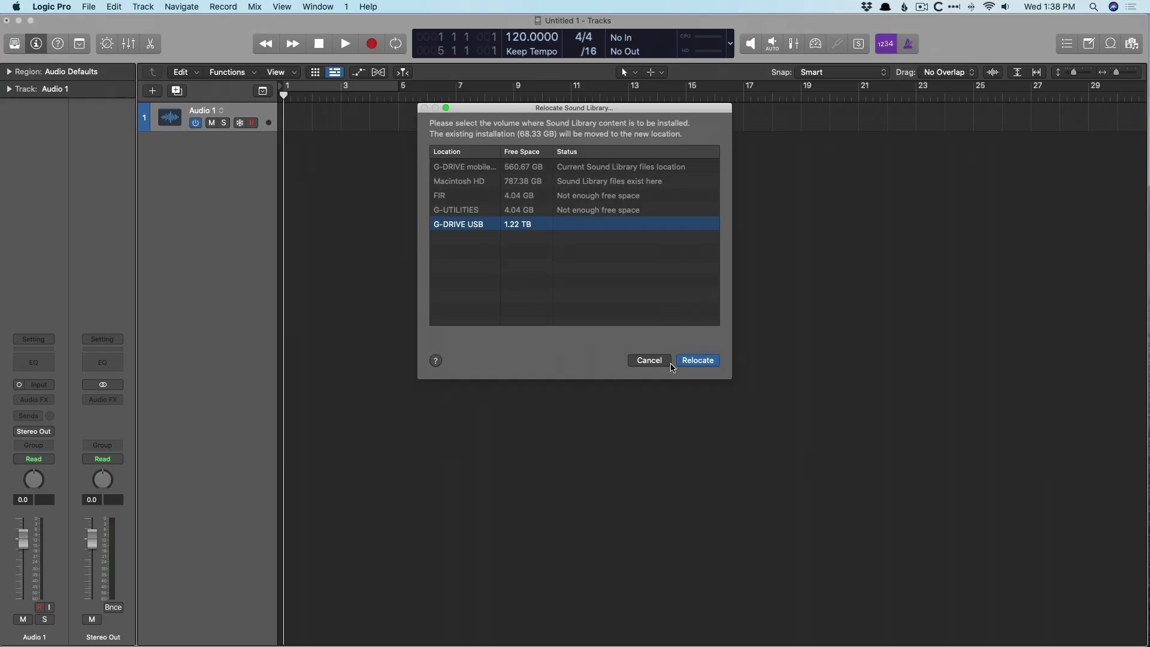
pyautogui.click(694, 576)
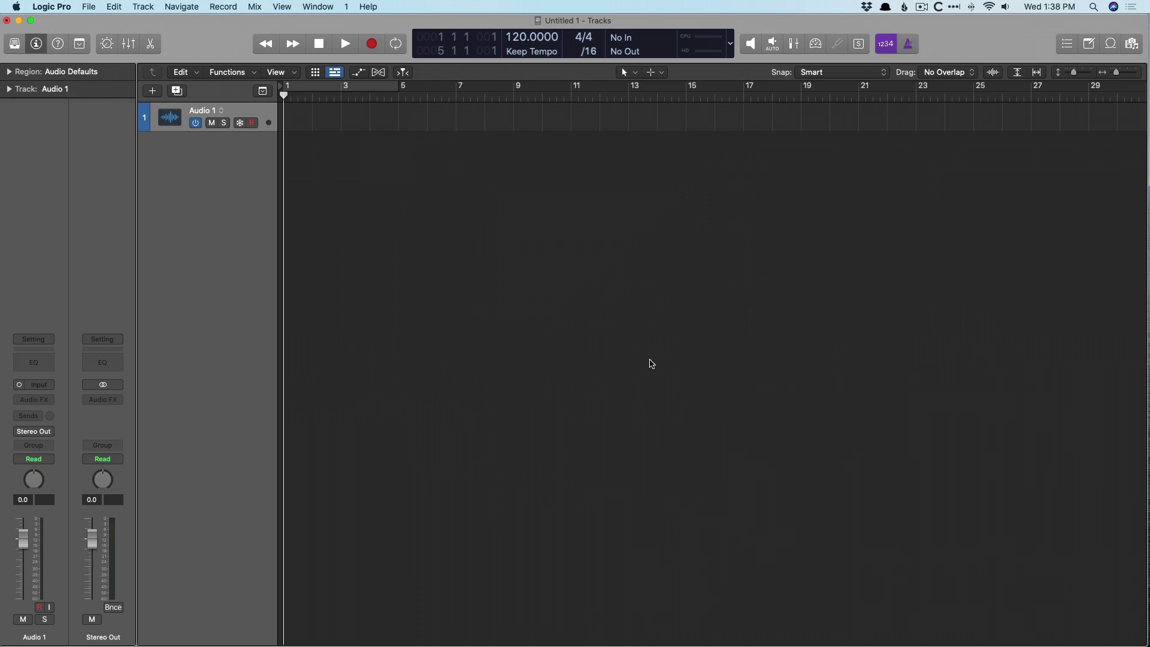
# Launch Arturia Software Center via Alfred and choose Browse under Preferences > Folders to move the resources folder.
pyautogui.hotkey('alt', 'space')
pyautogui.write('arturi')
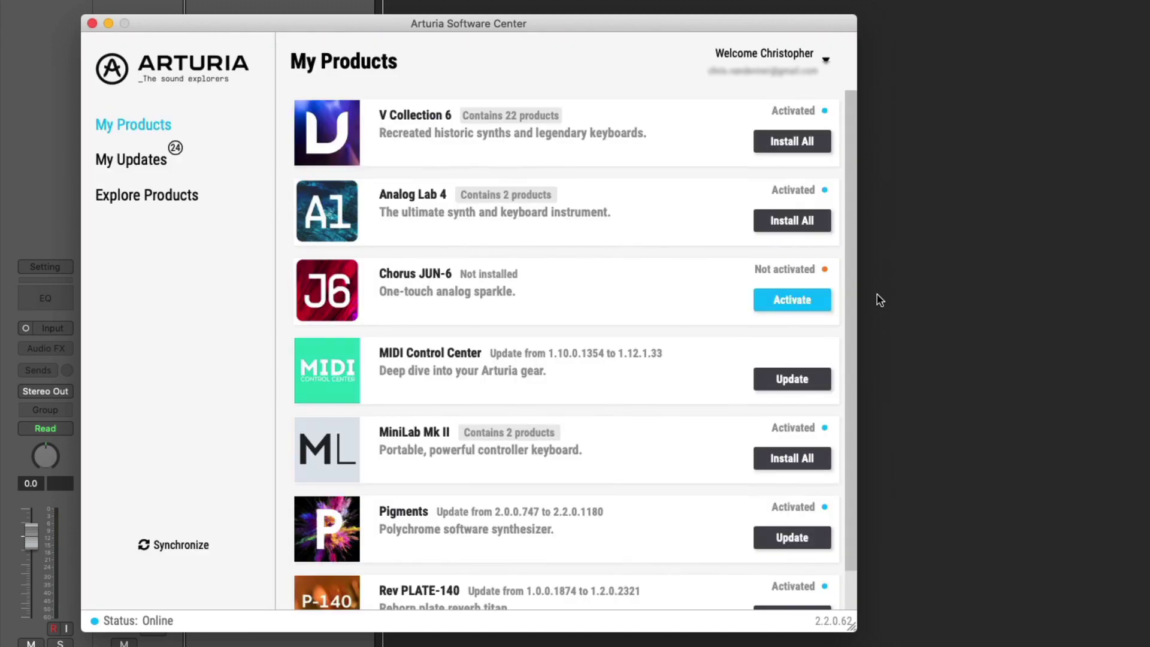
pyautogui.click(812, 56)
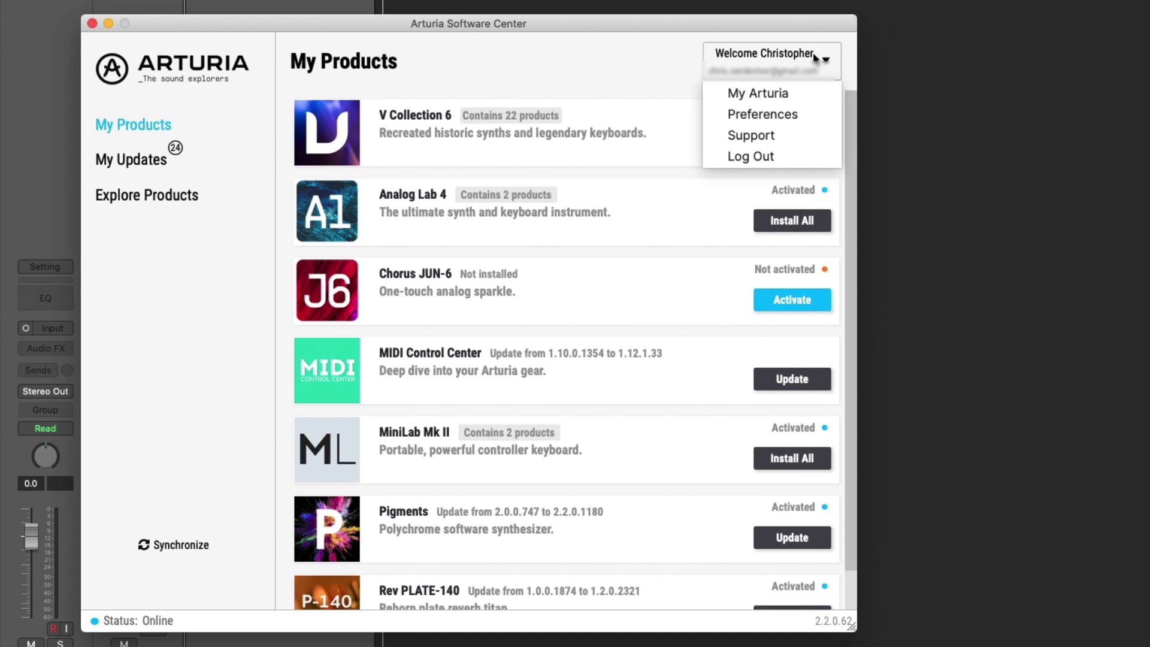
pyautogui.click(781, 113)
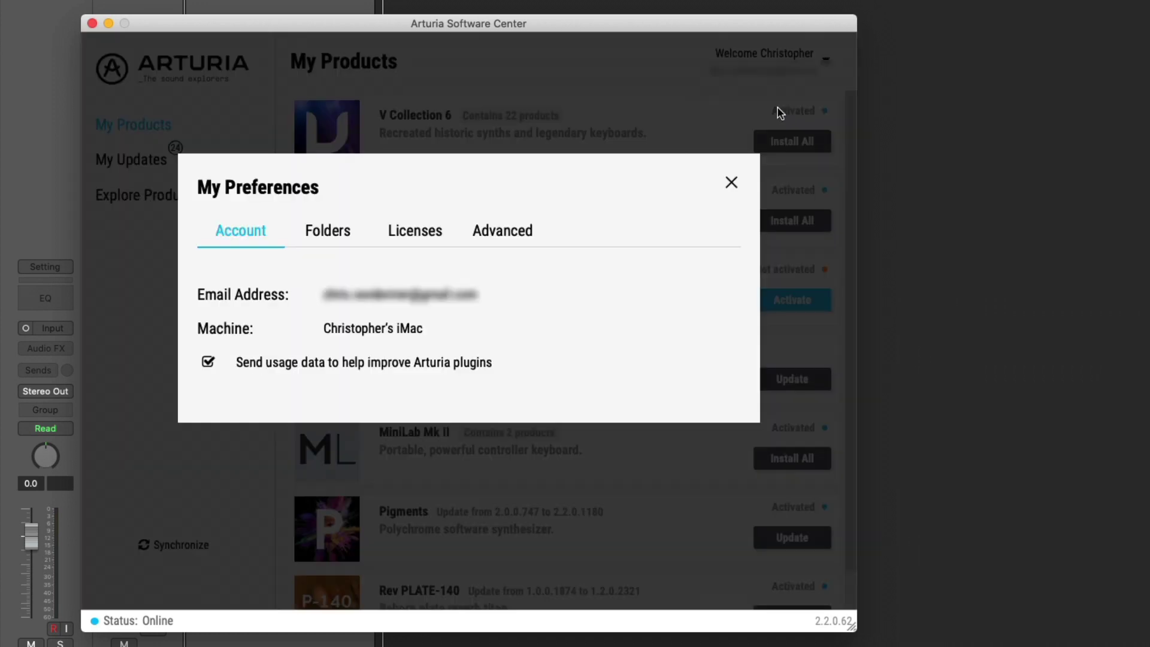
pyautogui.click(331, 239)
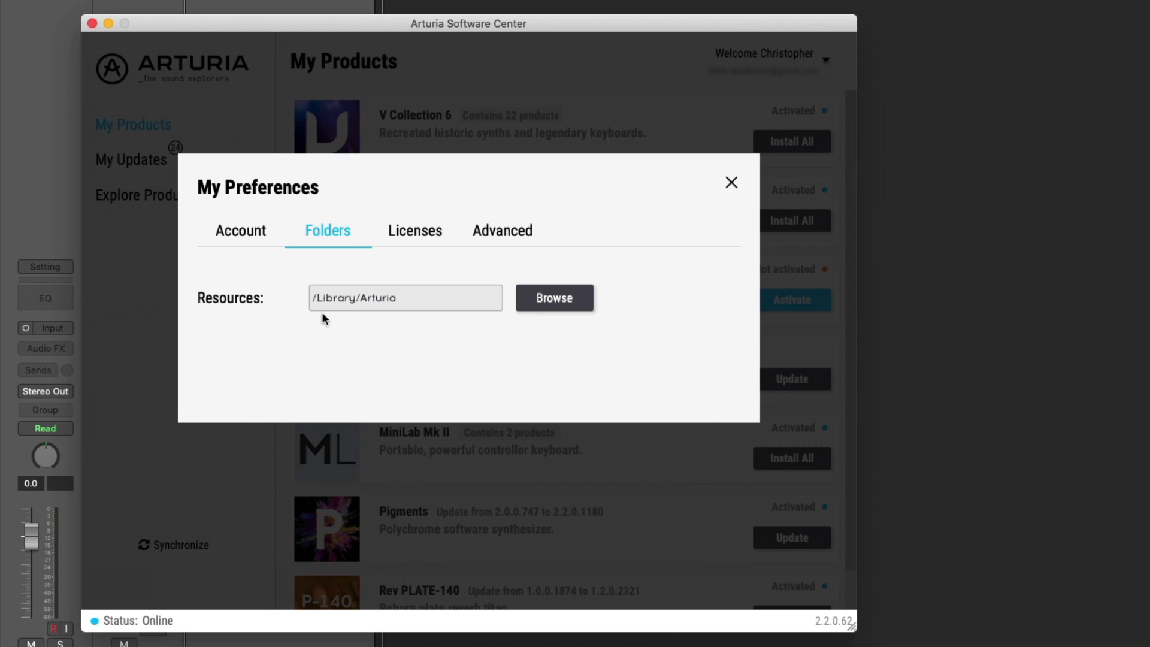
pyautogui.click(527, 289)
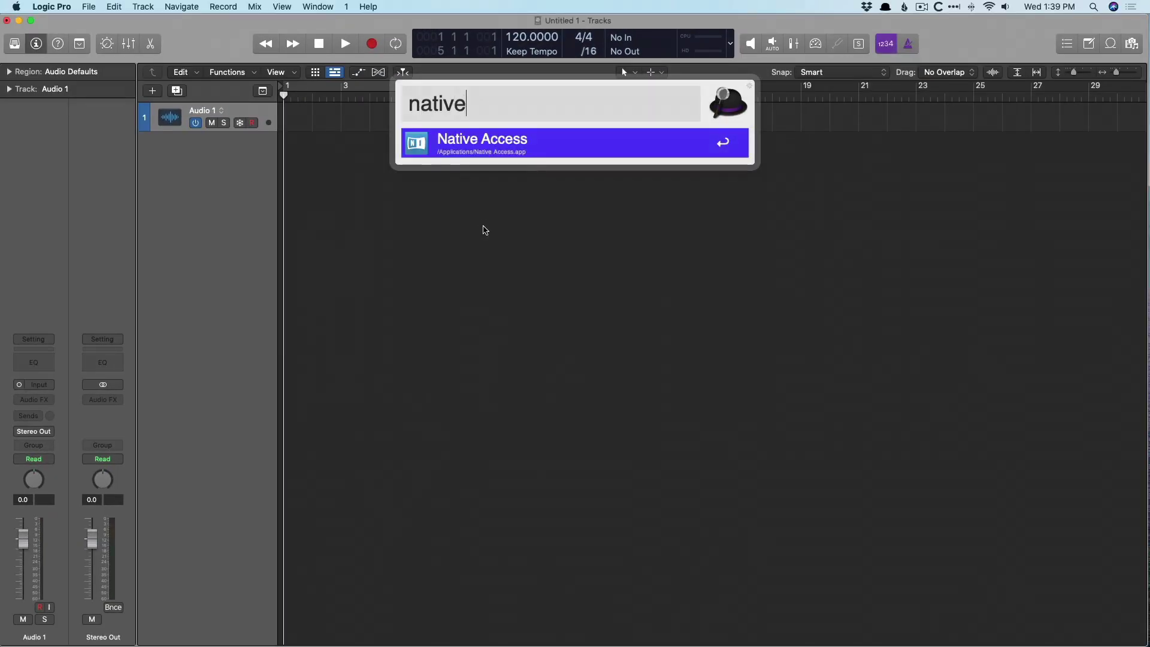
# Launch Native Access, browse G-DRIVE USB for the content location in Preferences, then cancel, keeping /Users/Shared.
pyautogui.press('Return')
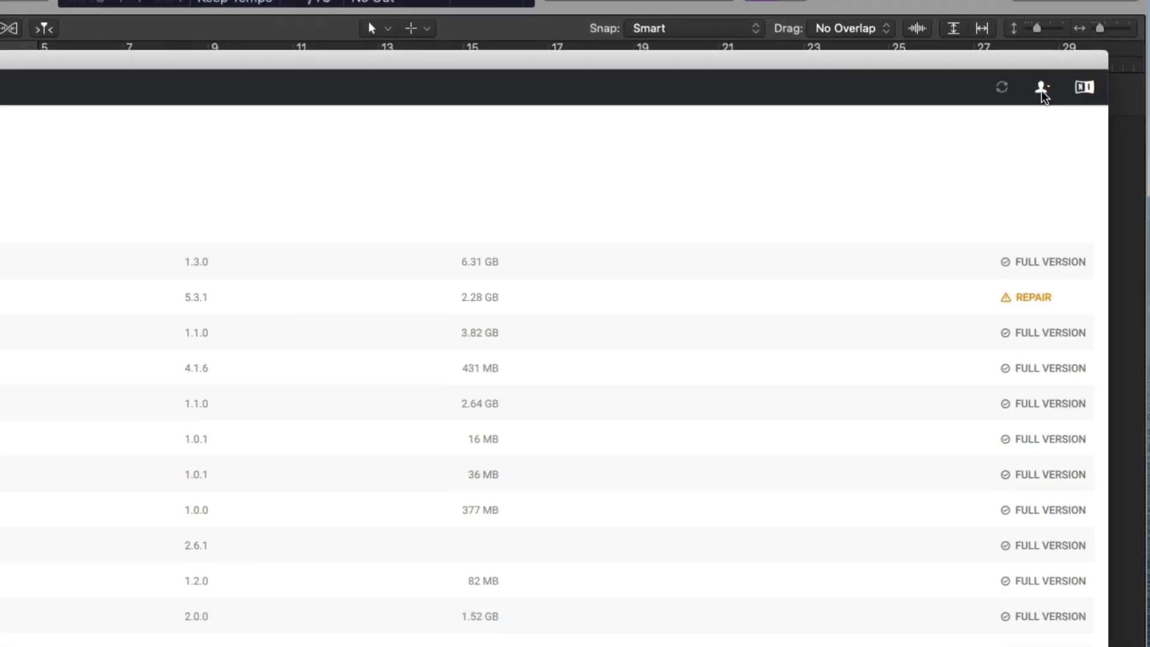
pyautogui.click(1042, 89)
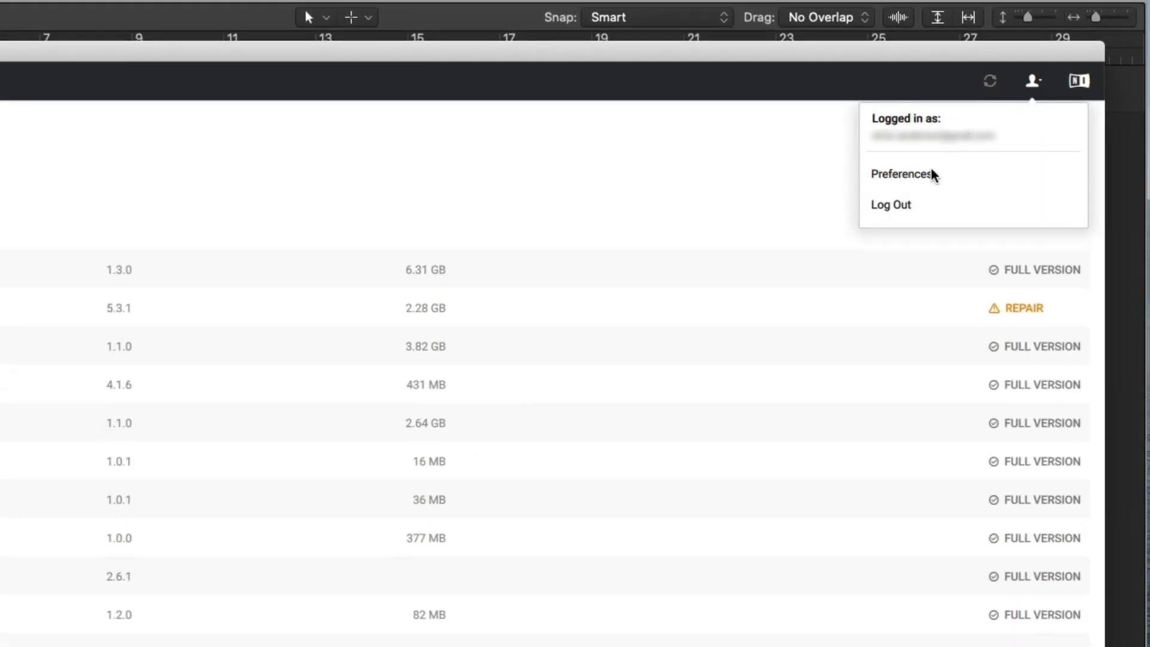
pyautogui.click(911, 176)
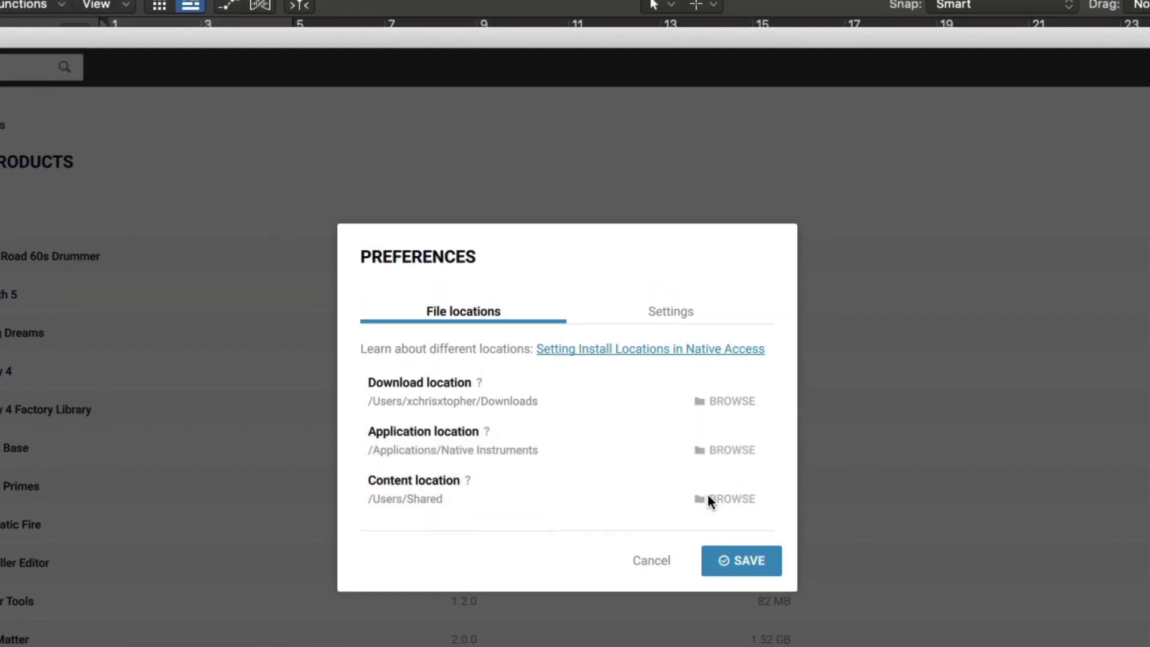
pyautogui.click(704, 415)
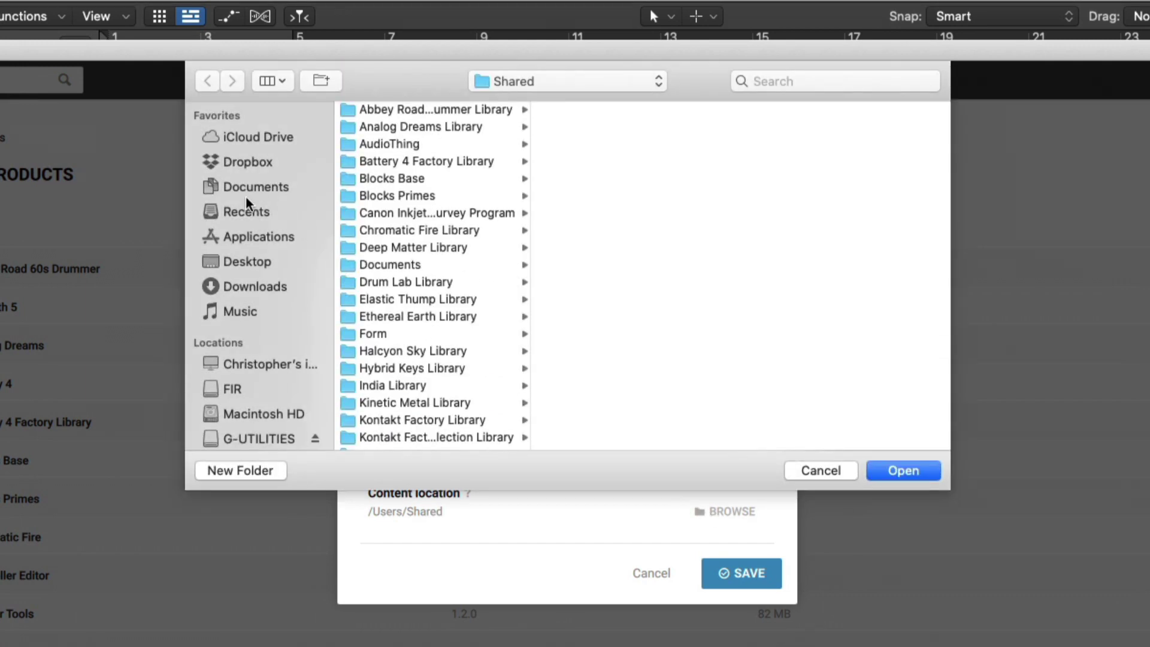
pyautogui.scroll(-5, 236, 263)
pyautogui.click(256, 273)
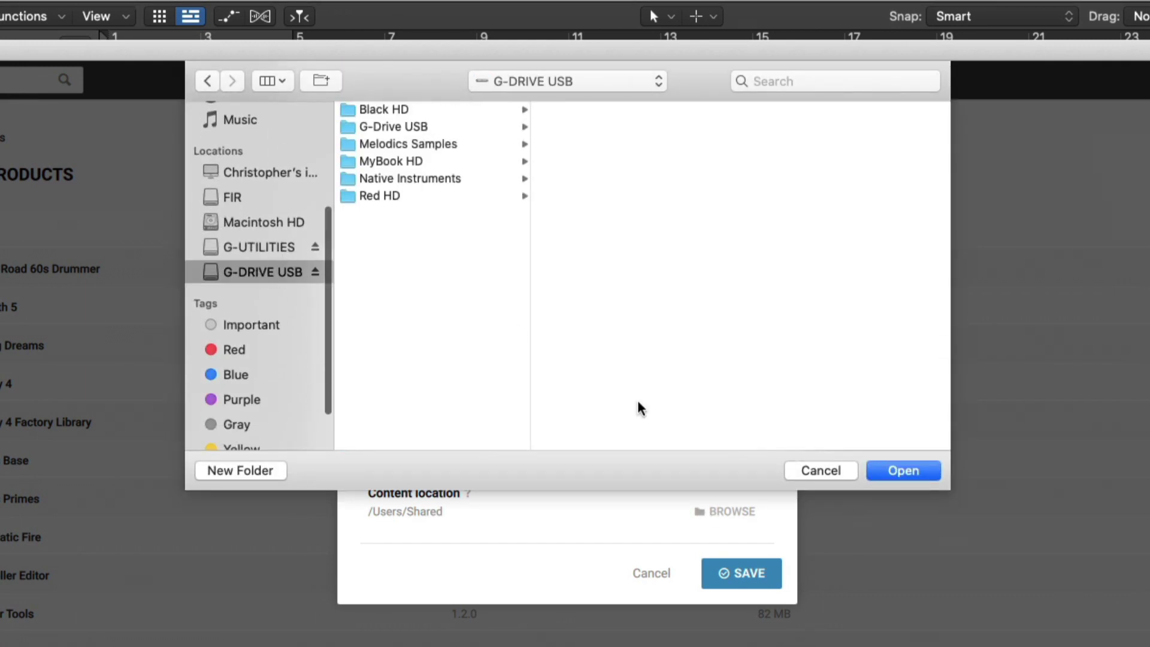
pyautogui.click(844, 475)
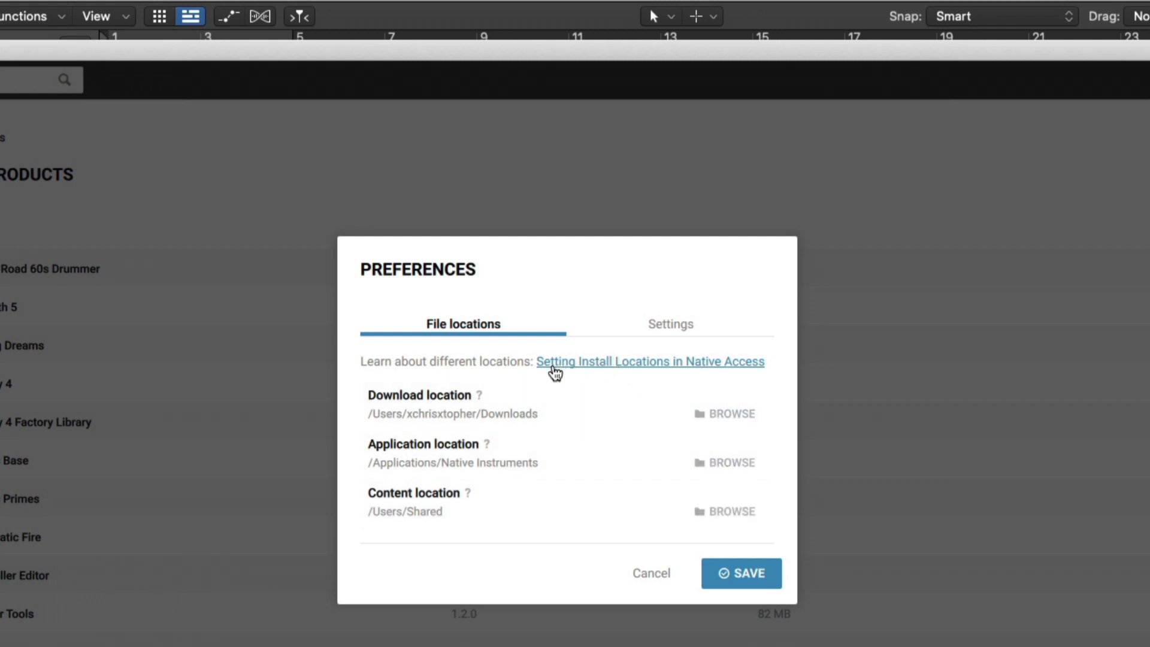
# Read the Safari support article on moving Native Instruments products, then return to Native Access.
pyautogui.click(584, 363)
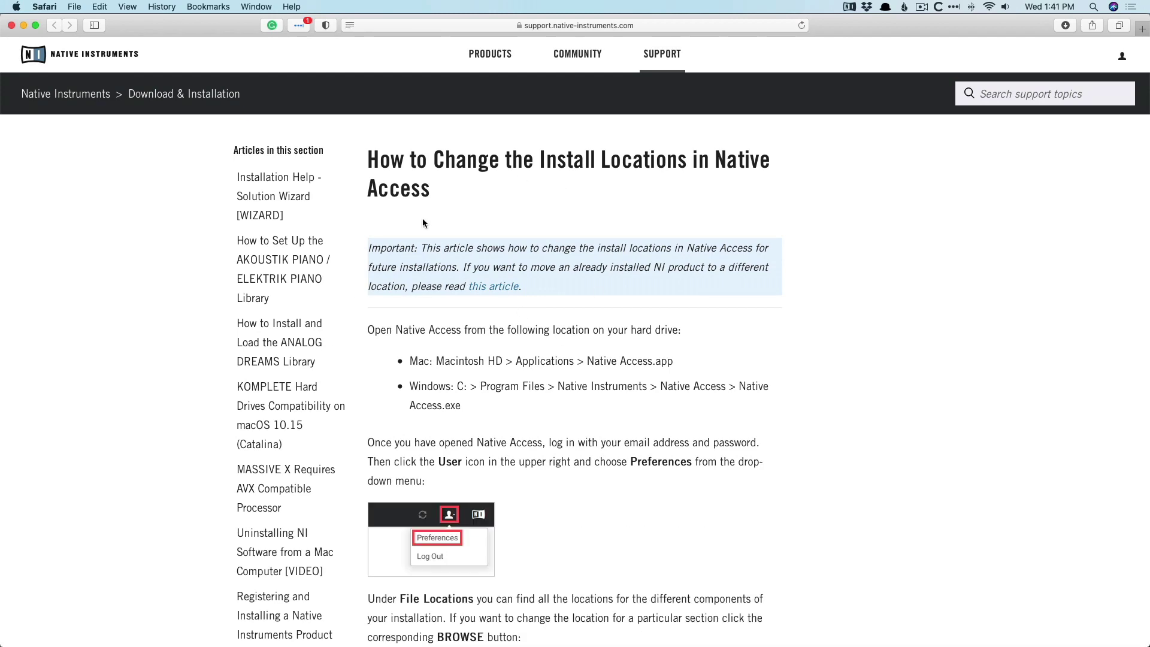
pyautogui.scroll(-5, 483, 193)
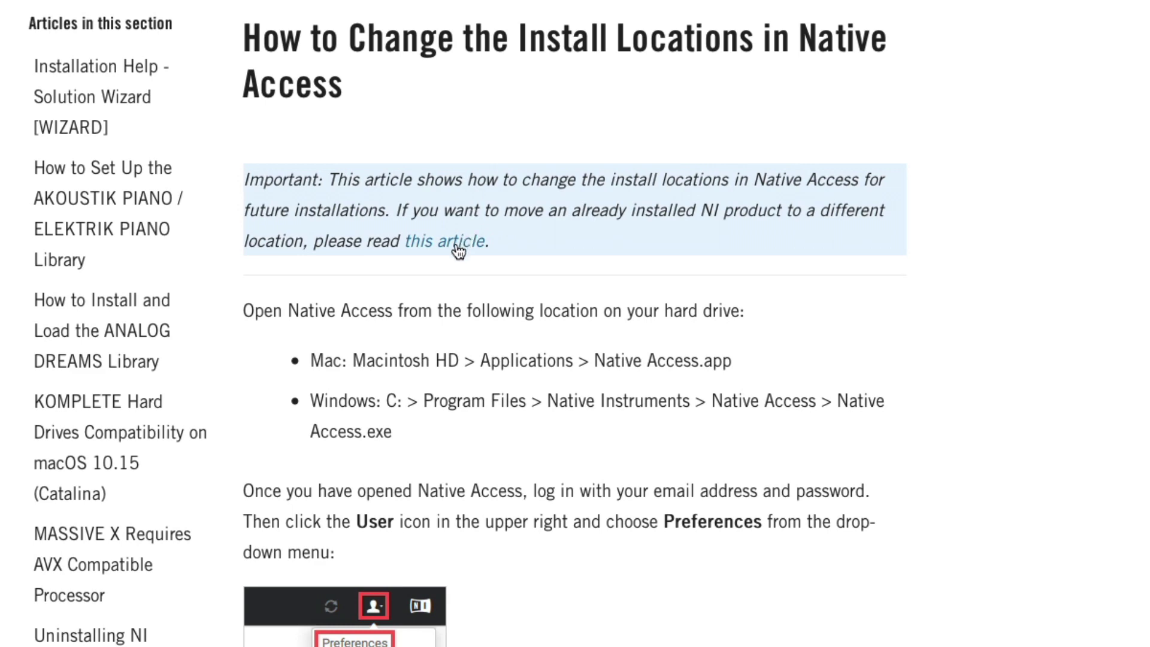
pyautogui.click(462, 242)
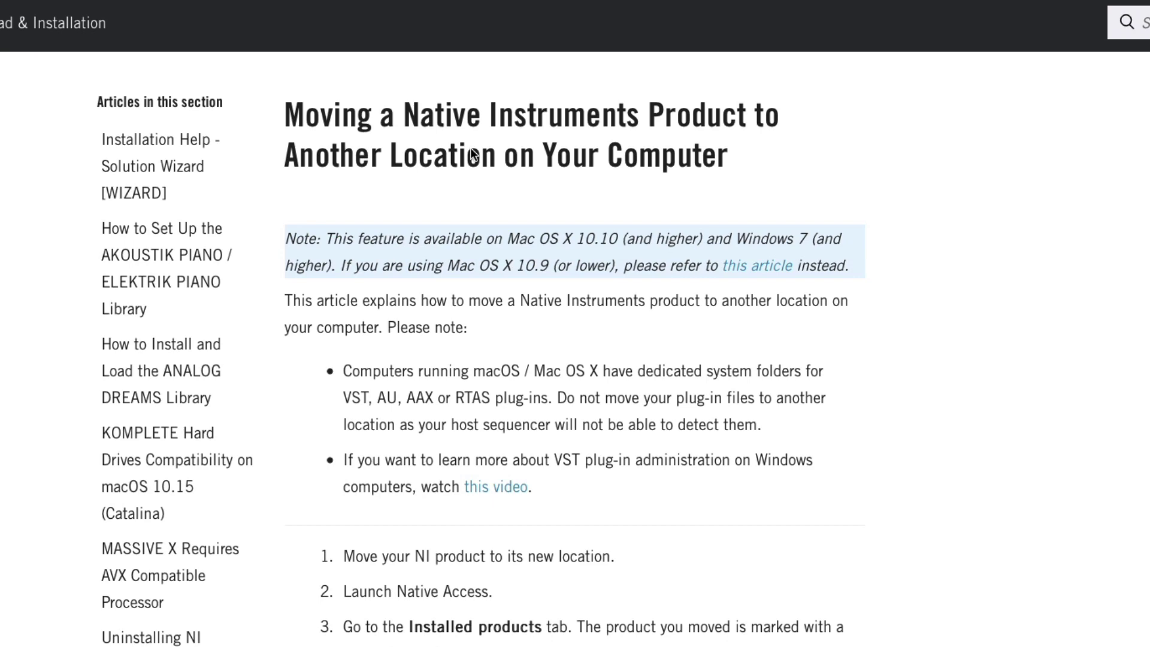
pyautogui.scroll(-4, 755, 221)
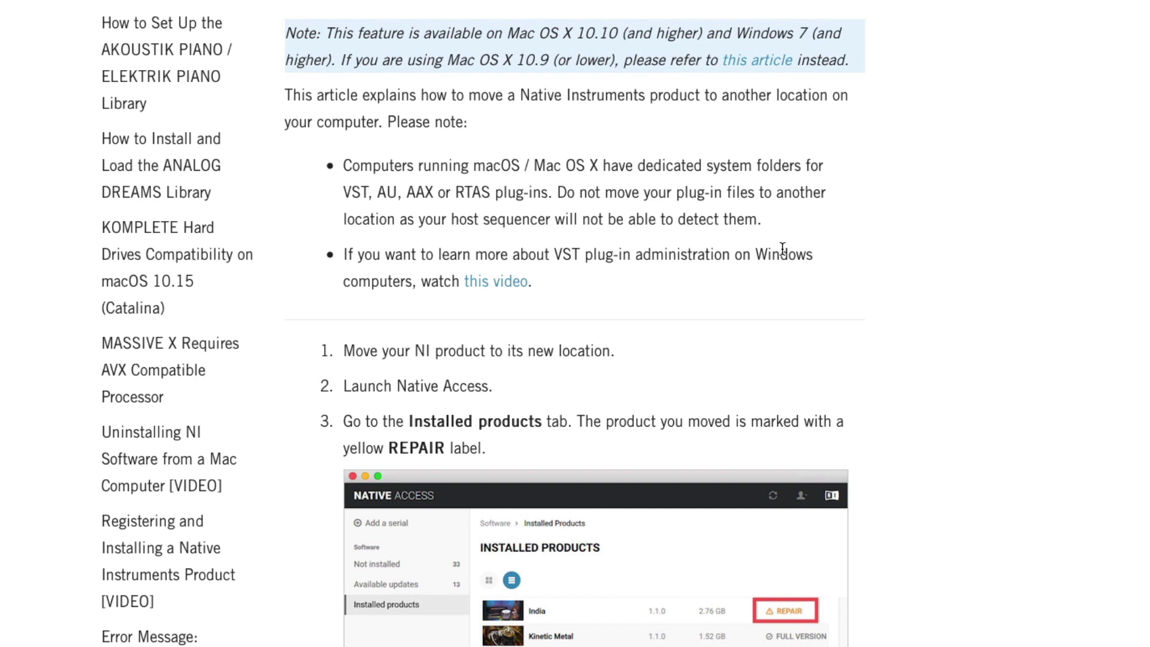
pyautogui.scroll(-2, 770, 353)
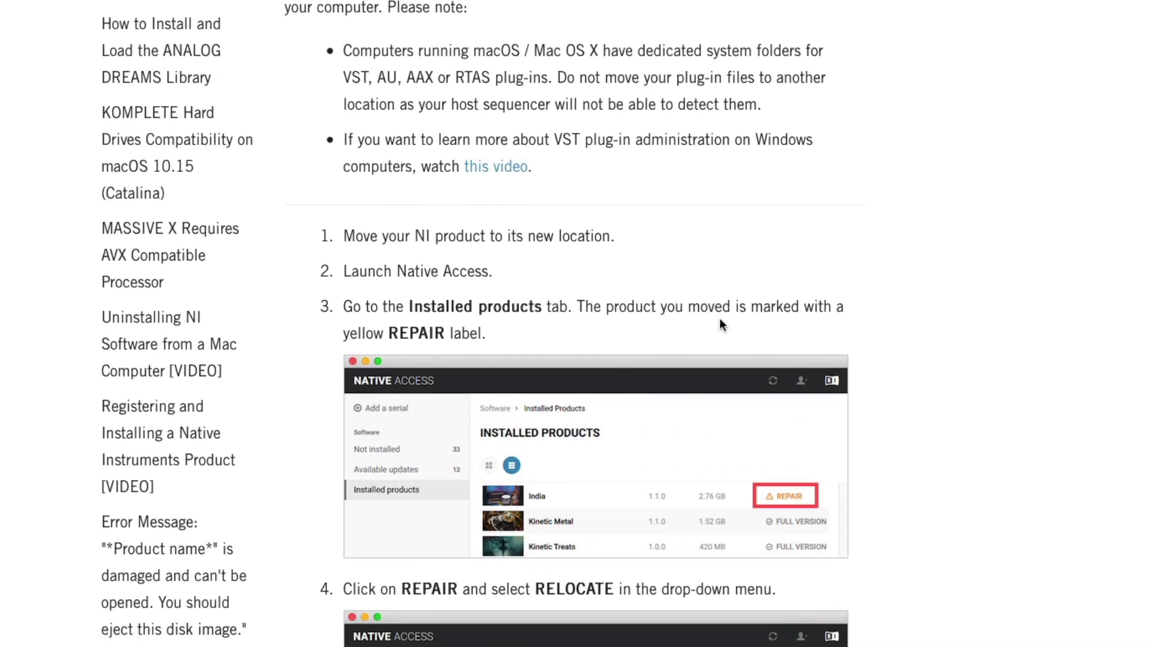
pyautogui.press('super+Tab')
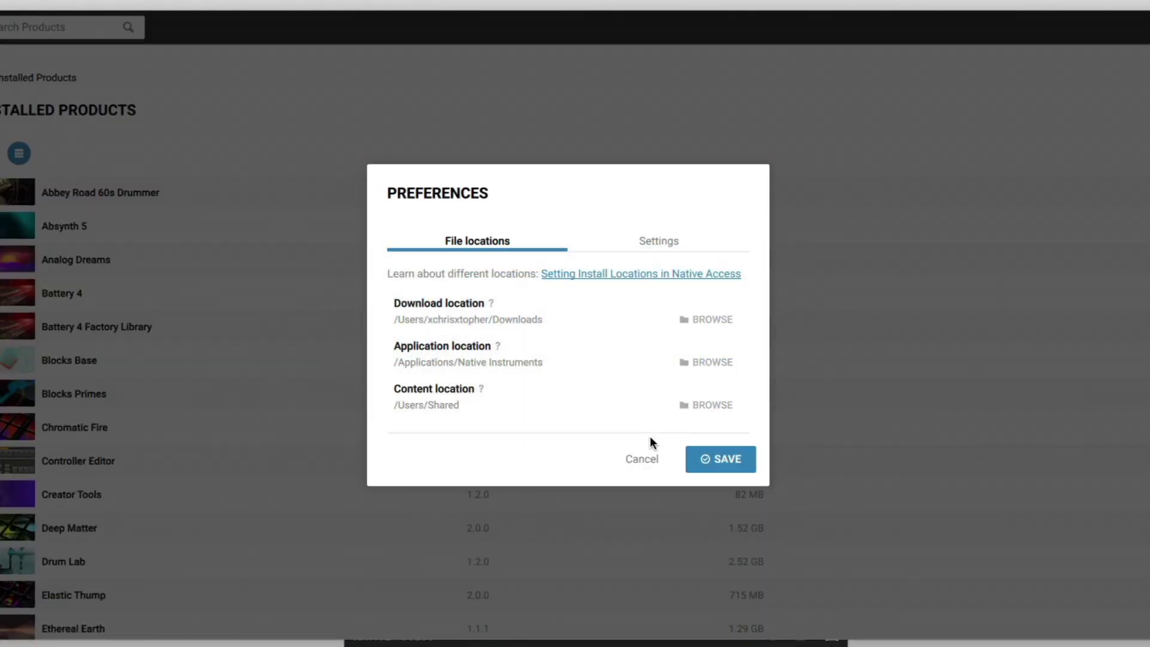
# Close the preferences and browse to G-DRIVE USB › Native Instruments › Absynth 5 in a new Finder window.
pyautogui.click(641, 457)
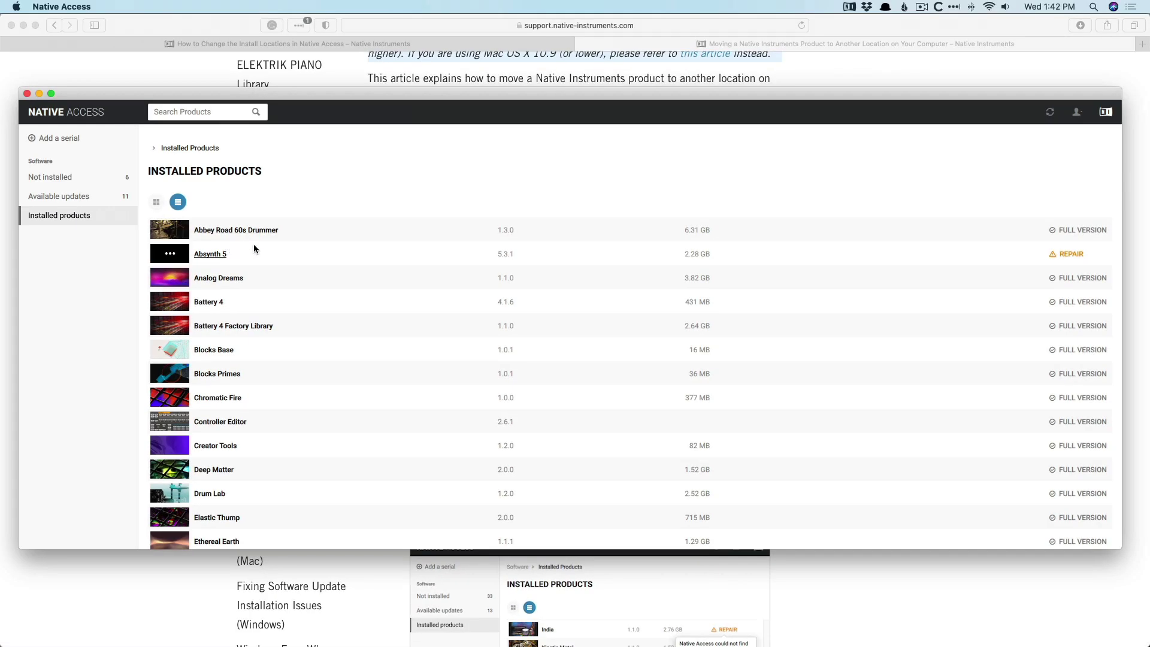
pyautogui.press('super+Tab')
pyautogui.press('super+Tab')
pyautogui.press('super+Tab')
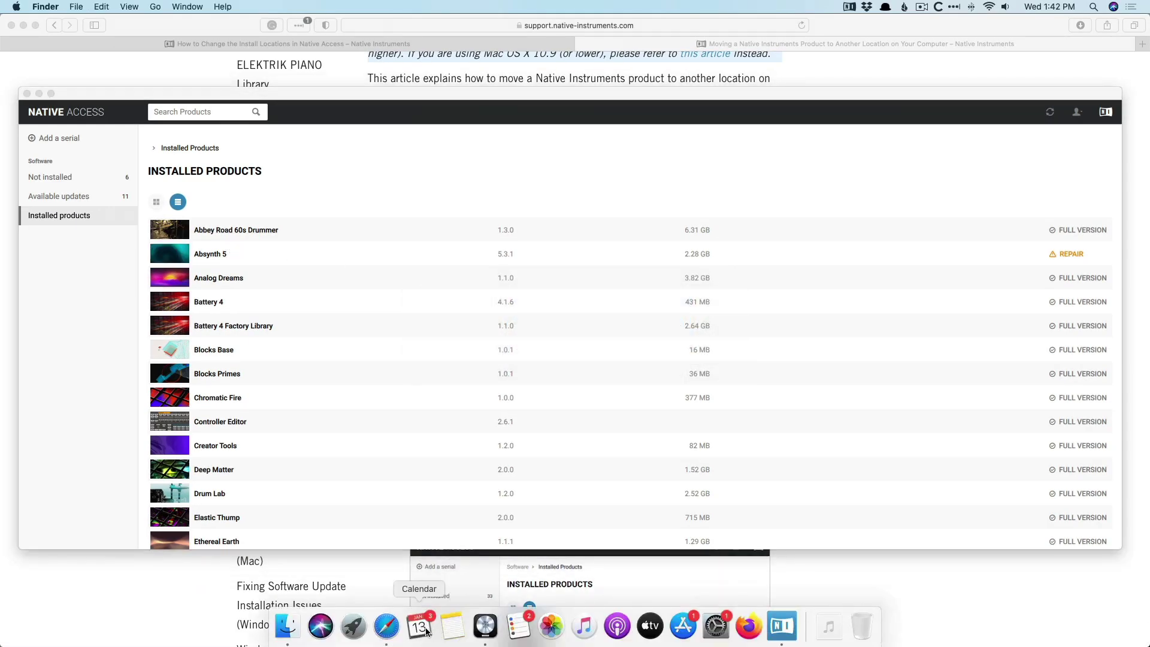
pyautogui.click(291, 624)
pyautogui.scroll(-3, 293, 303)
pyautogui.click(300, 310)
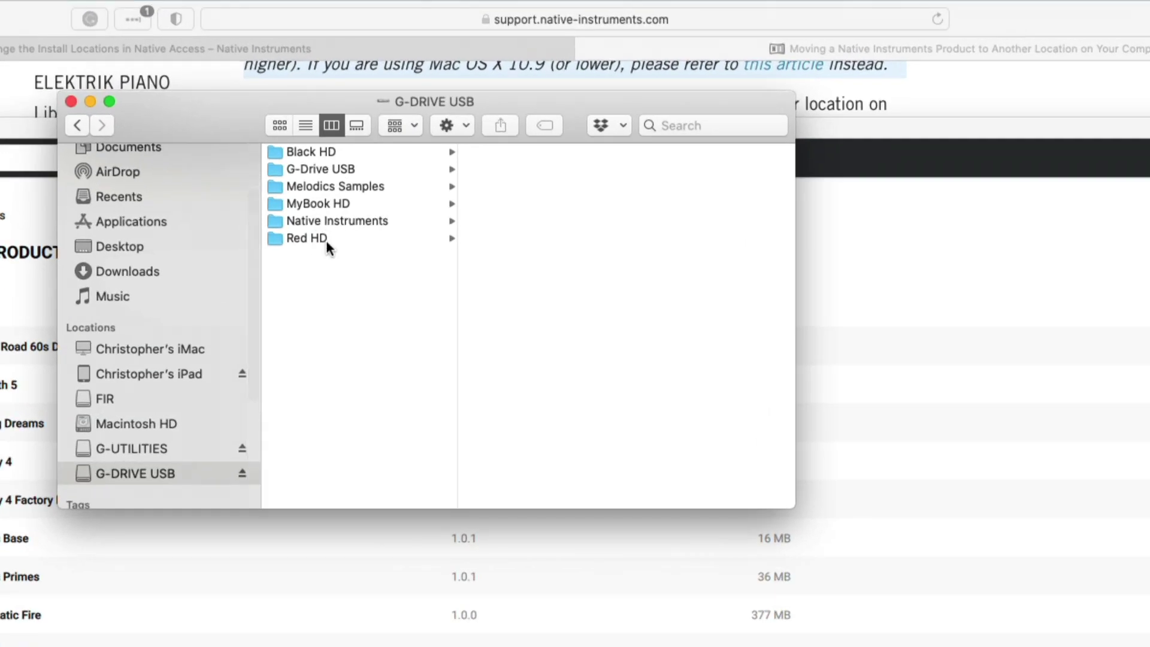
pyautogui.click(329, 221)
pyautogui.click(539, 152)
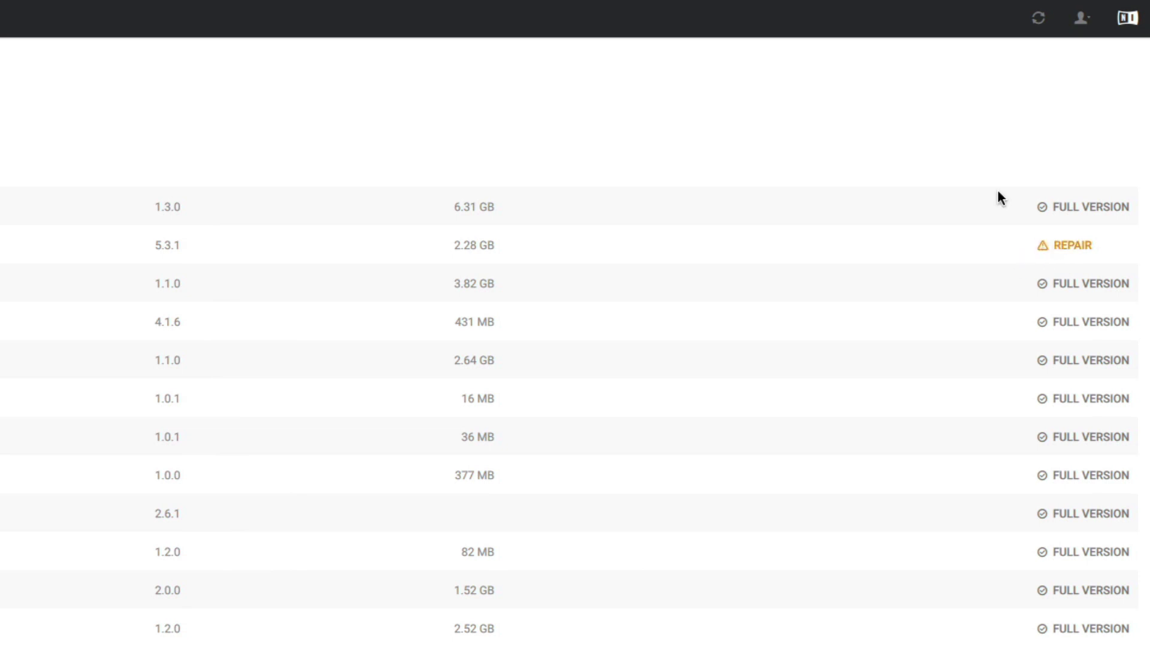
# Check Applications › Native Instruments › Battery 4 in a new Finder tab, then return to the Absynth 5 tab.
pyautogui.press('super+Tab')
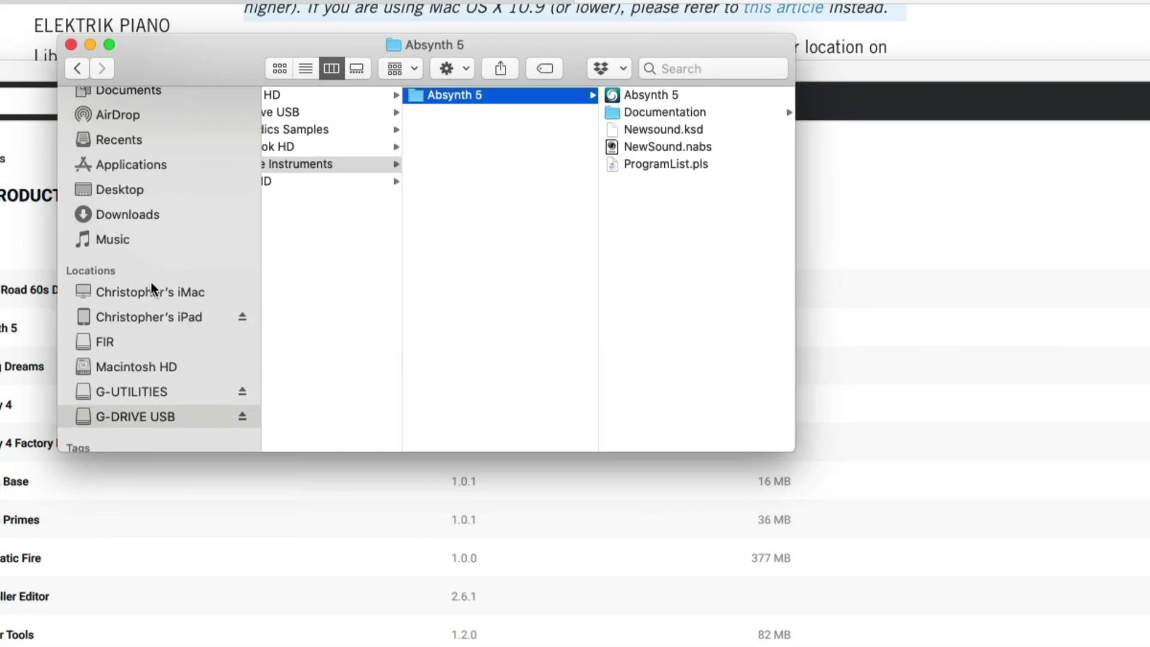
pyautogui.scroll(3, 146, 279)
pyautogui.rightClick(134, 207)
pyautogui.click(264, 245)
pyautogui.scroll(-10, 299, 246)
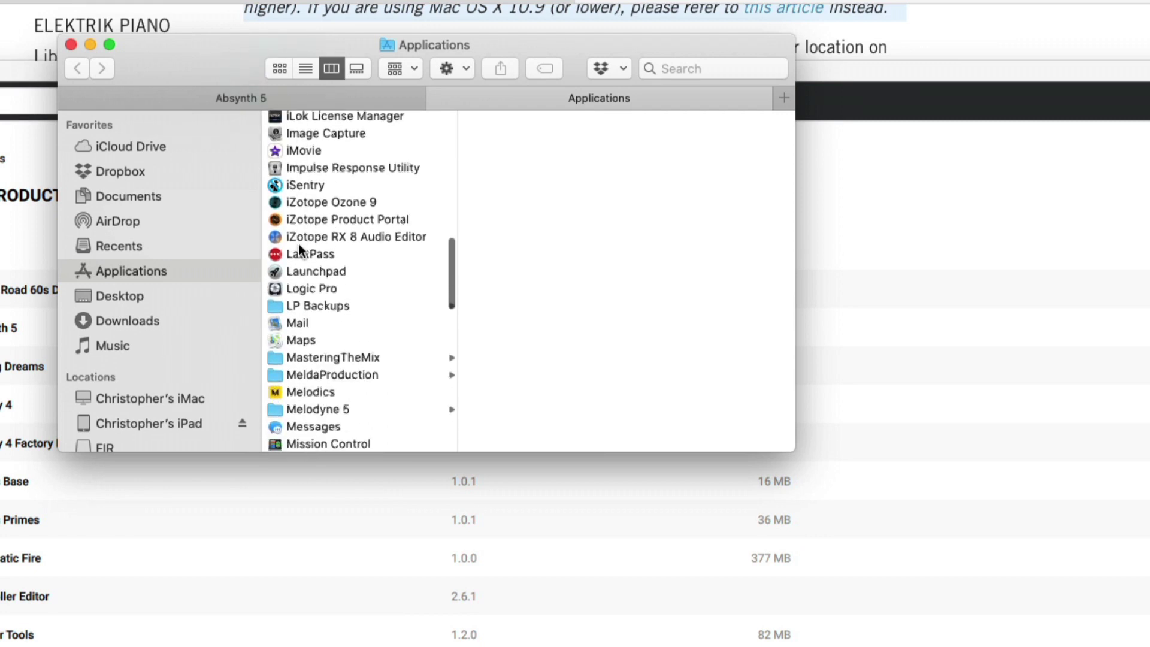
pyautogui.scroll(-5, 298, 244)
pyautogui.click(334, 372)
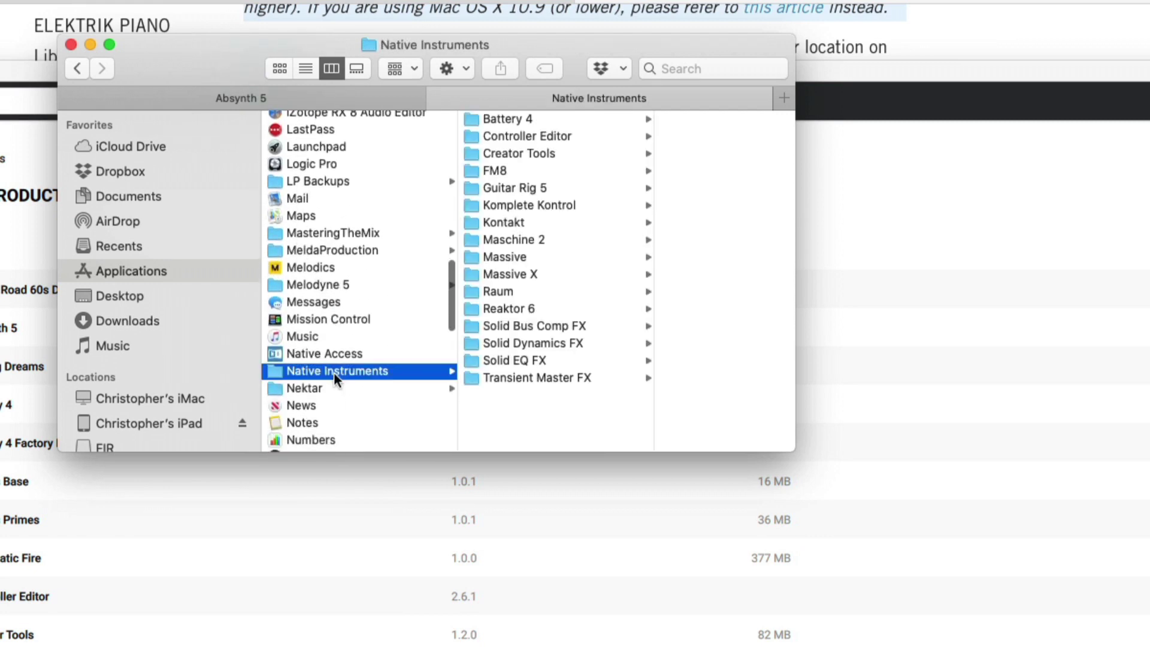
pyautogui.click(518, 119)
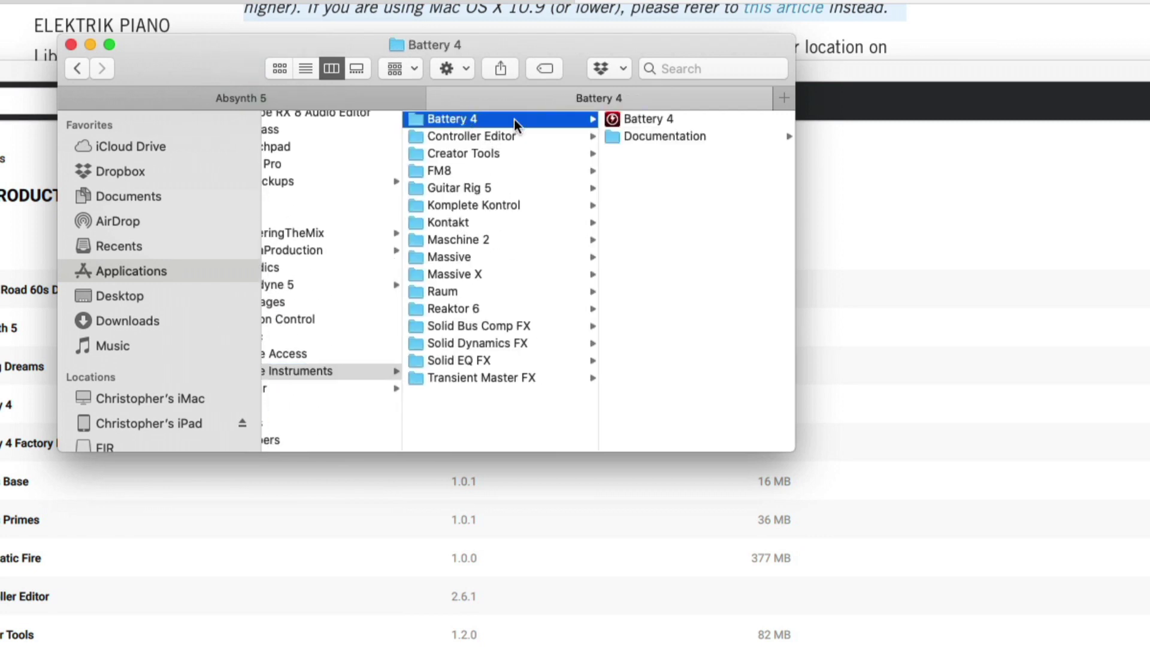
pyautogui.click(317, 96)
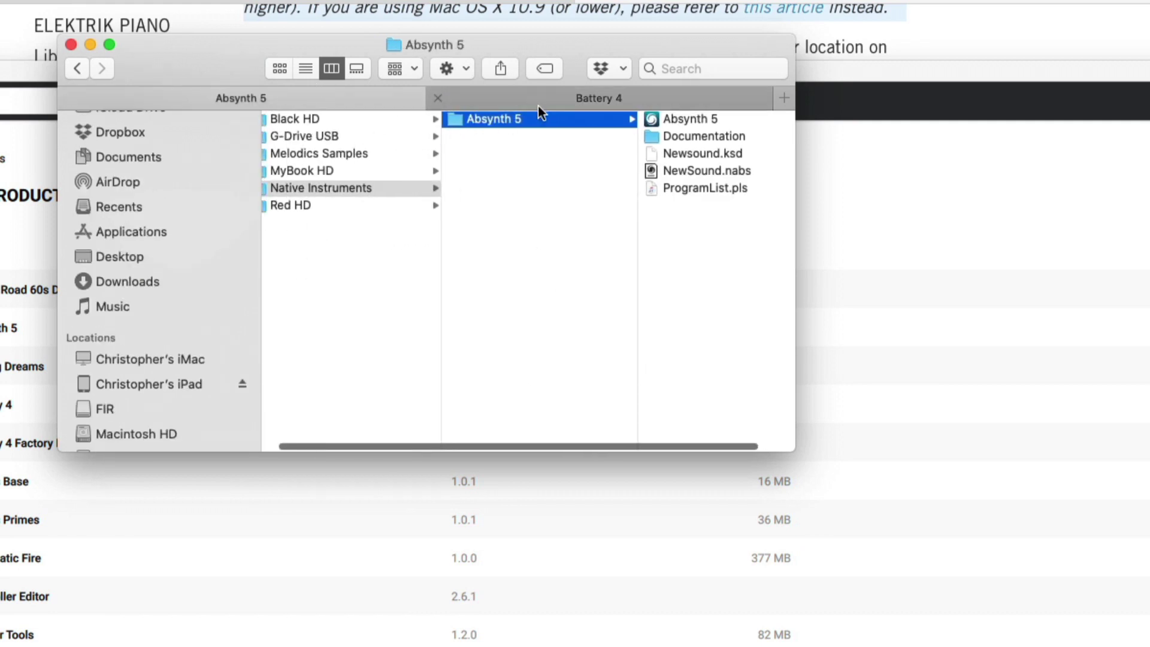
# Relocate Absynth 5 in Native Access to its Absynth 5 folder on G-DRIVE USB.
pyautogui.click(926, 127)
pyautogui.moveTo(1013, 300)
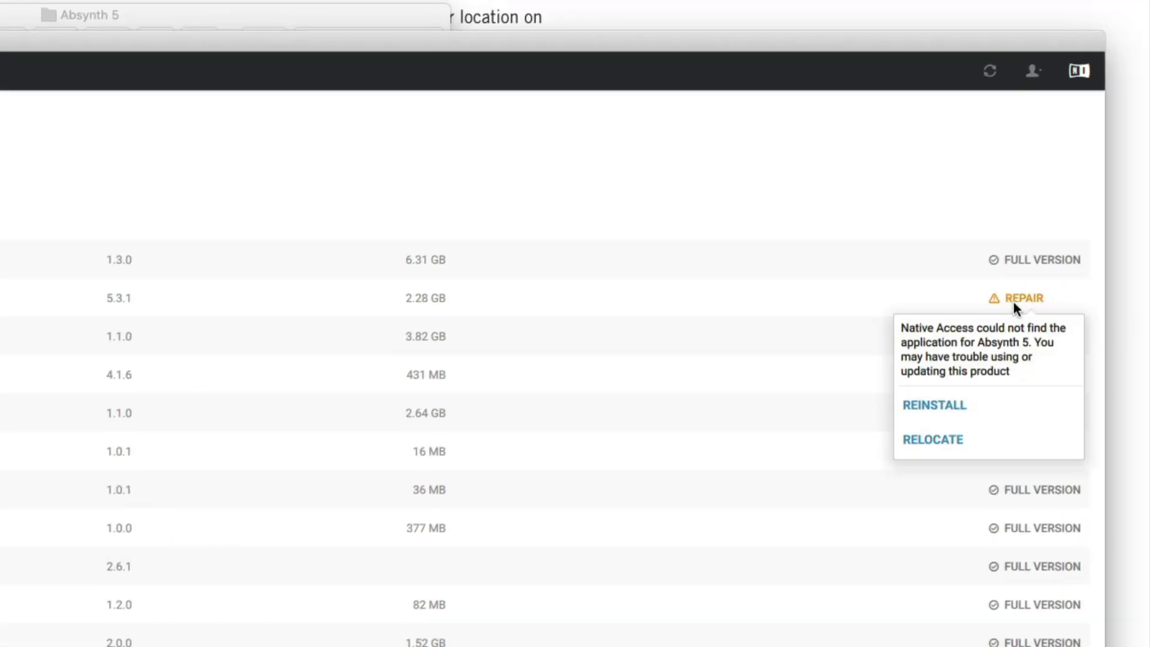
pyautogui.click(927, 439)
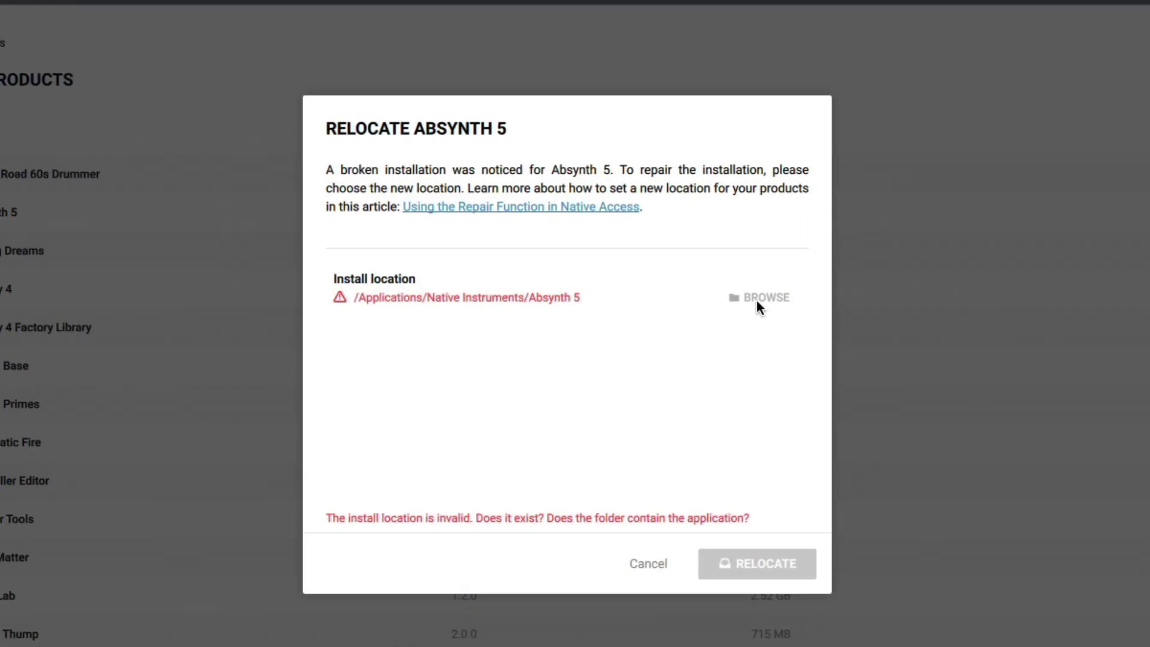
pyautogui.click(743, 296)
pyautogui.scroll(-3, 287, 278)
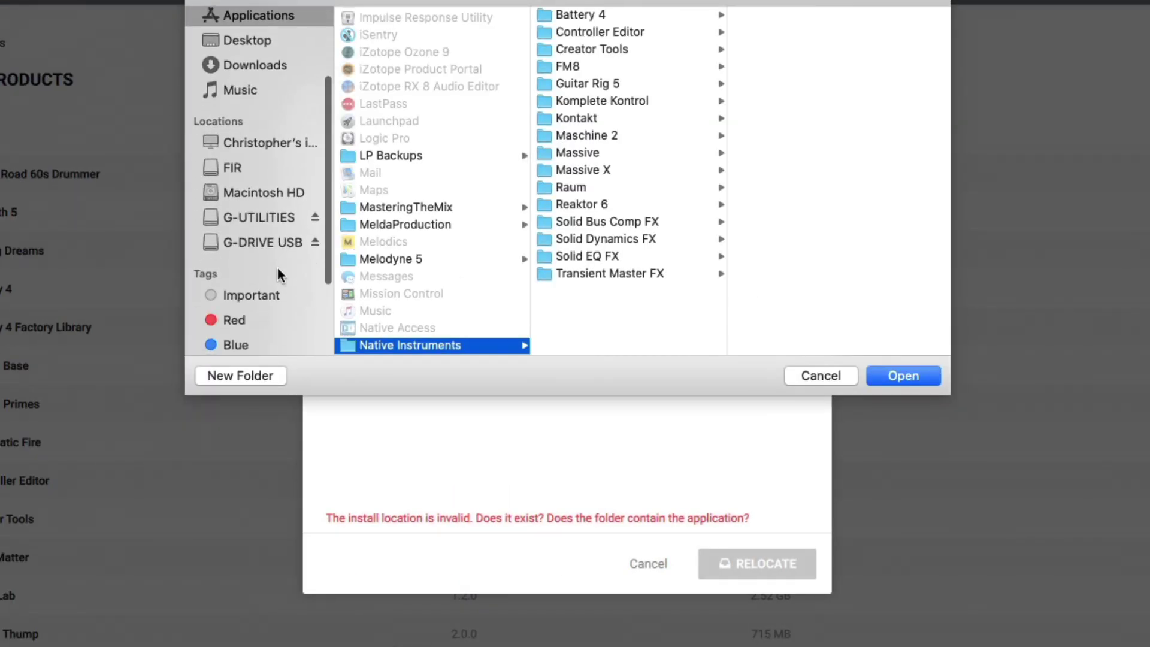
pyautogui.click(269, 244)
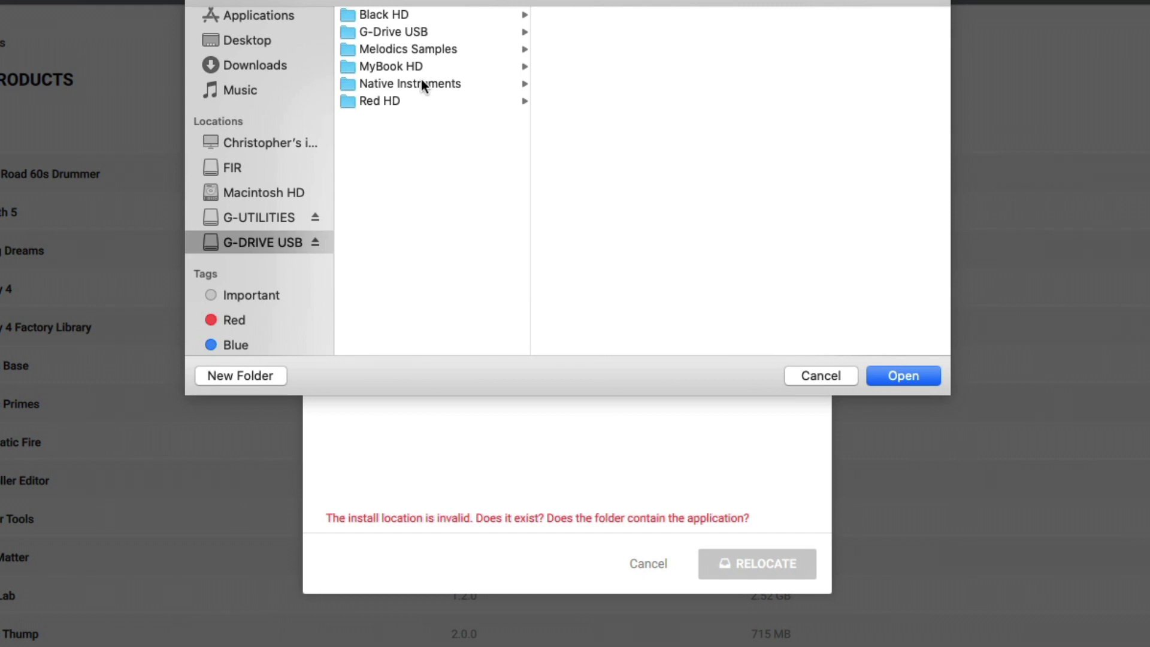
pyautogui.click(422, 82)
pyautogui.click(584, 18)
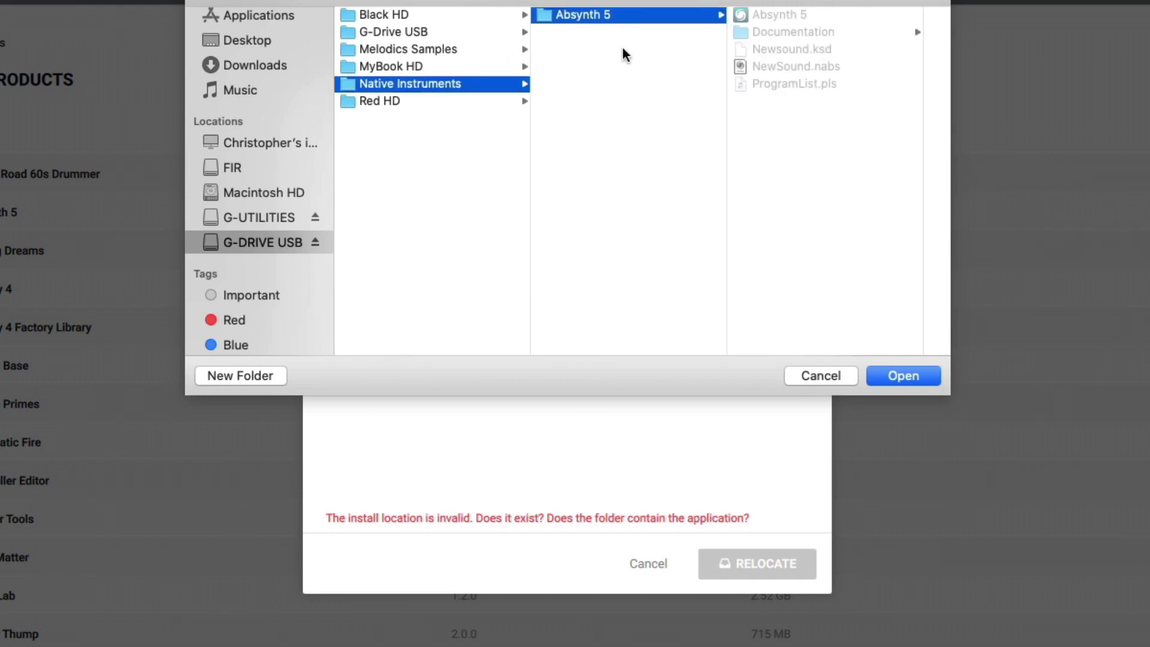
pyautogui.click(895, 378)
pyautogui.click(750, 569)
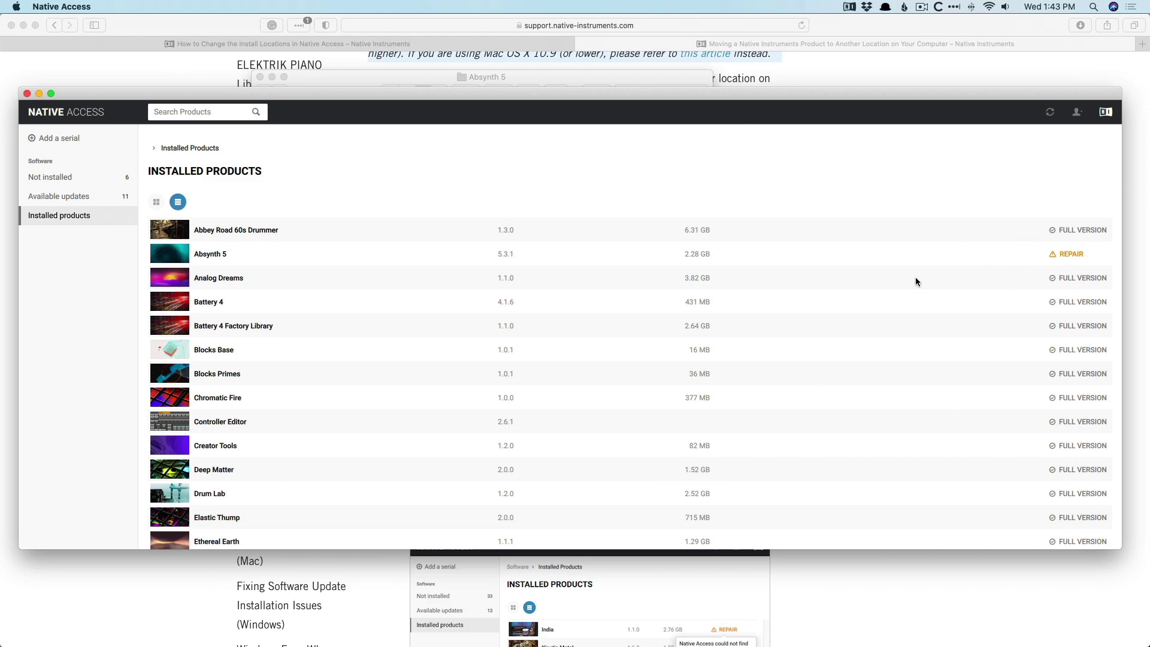
# Show The Grandeur's Installation Path, /Users/Shared/The Grandeur Library, in Native Access.
pyautogui.scroll(-10, 915, 278)
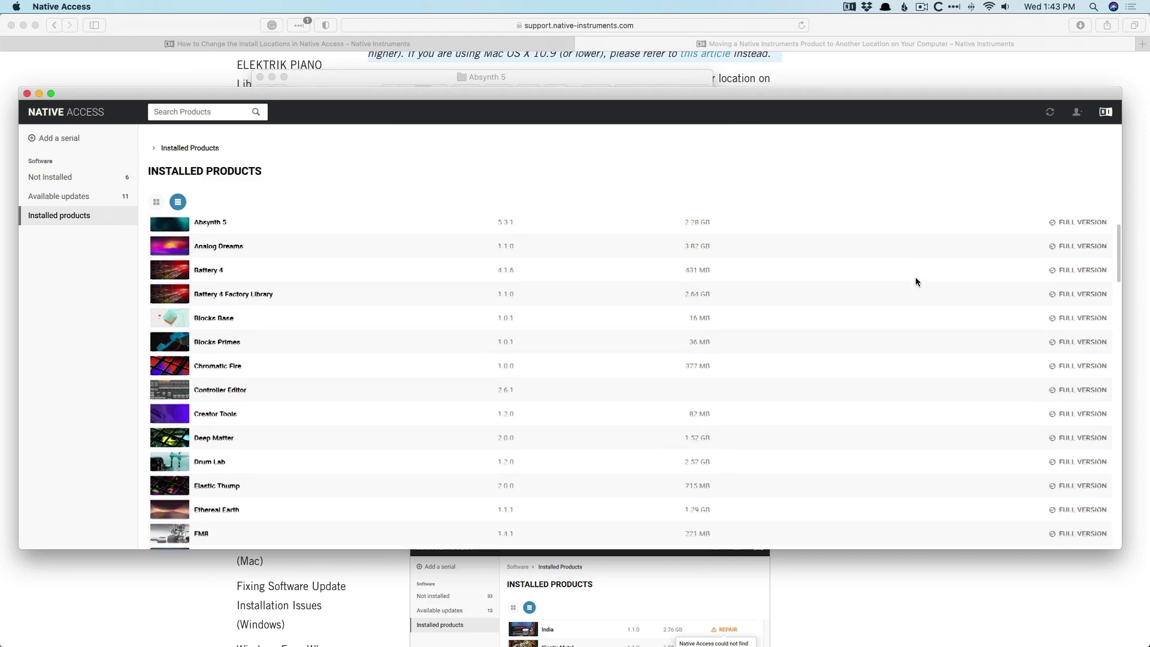
pyautogui.scroll(-10, 916, 277)
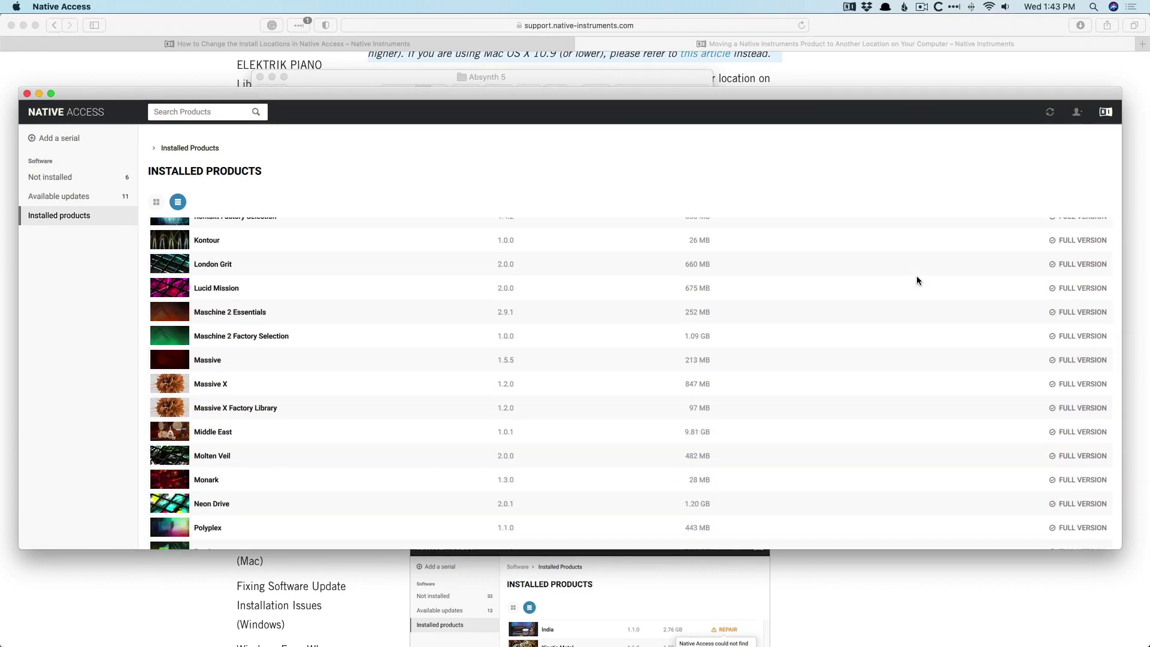
pyautogui.scroll(-10, 794, 351)
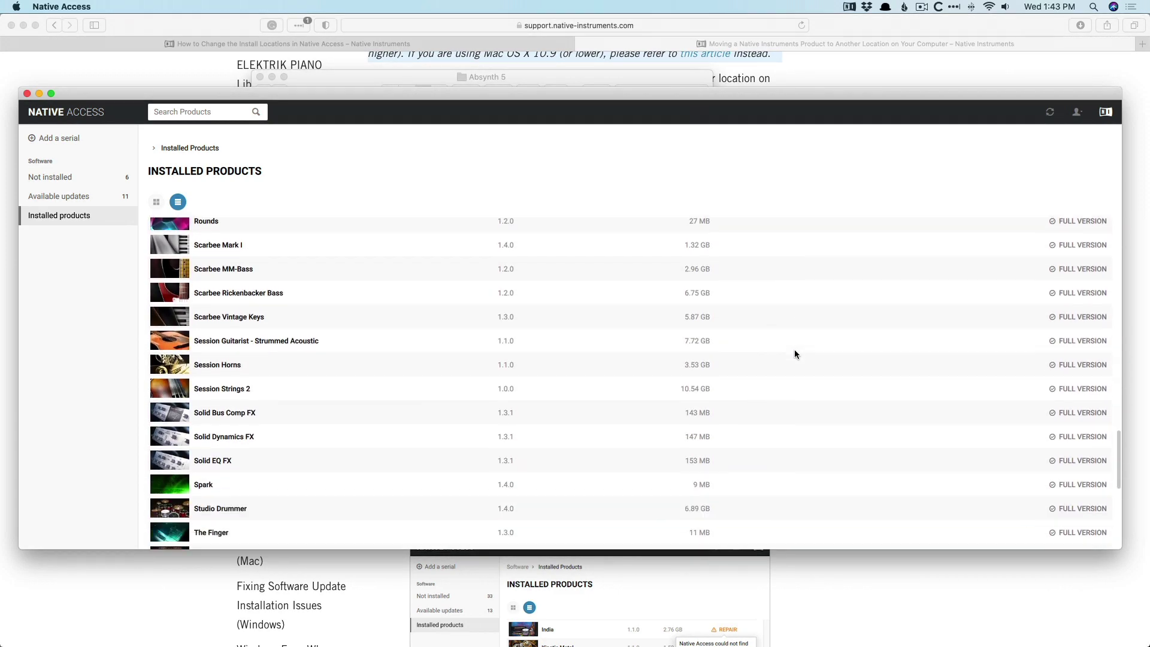
pyautogui.scroll(-5, 796, 348)
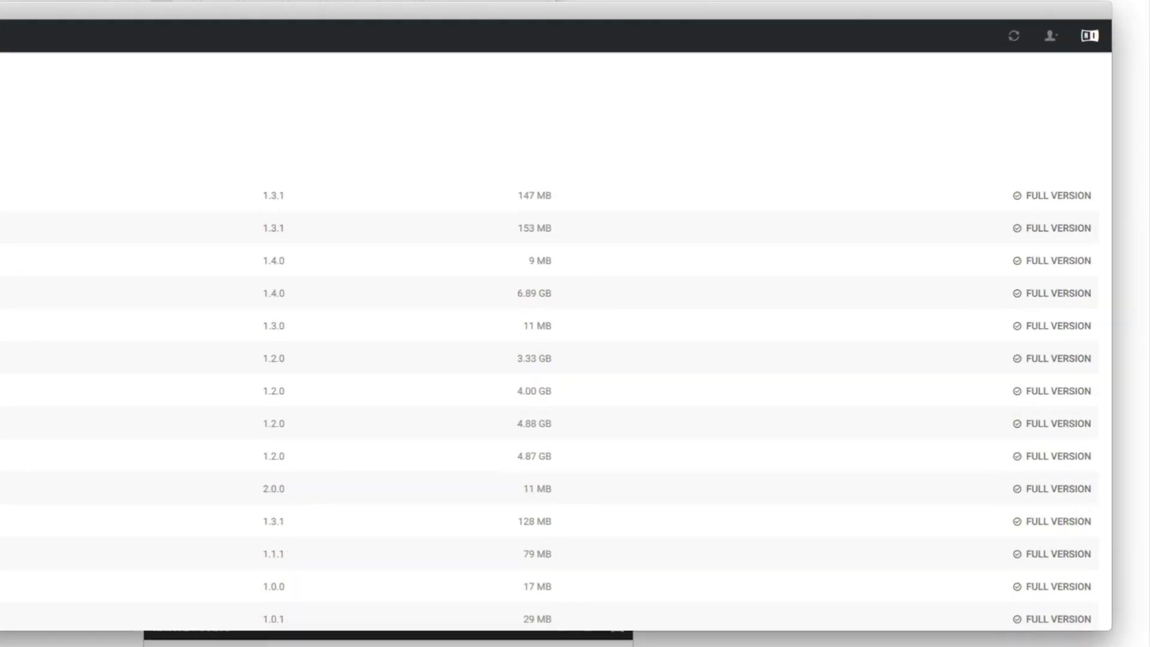
pyautogui.click(794, 370)
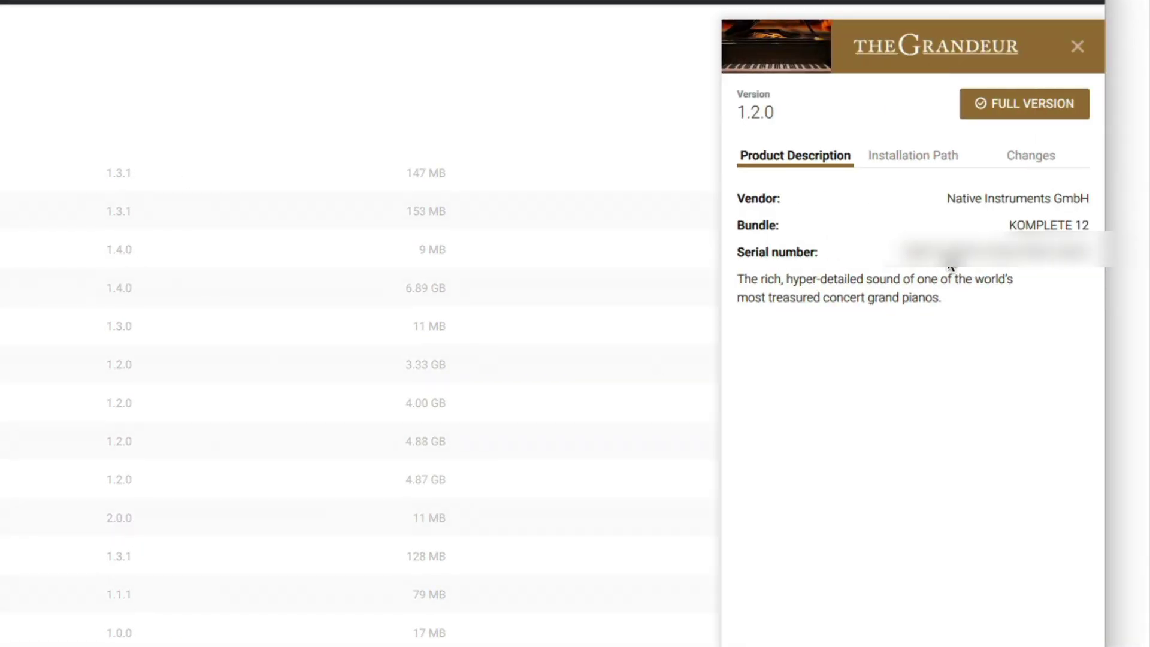
pyautogui.click(884, 162)
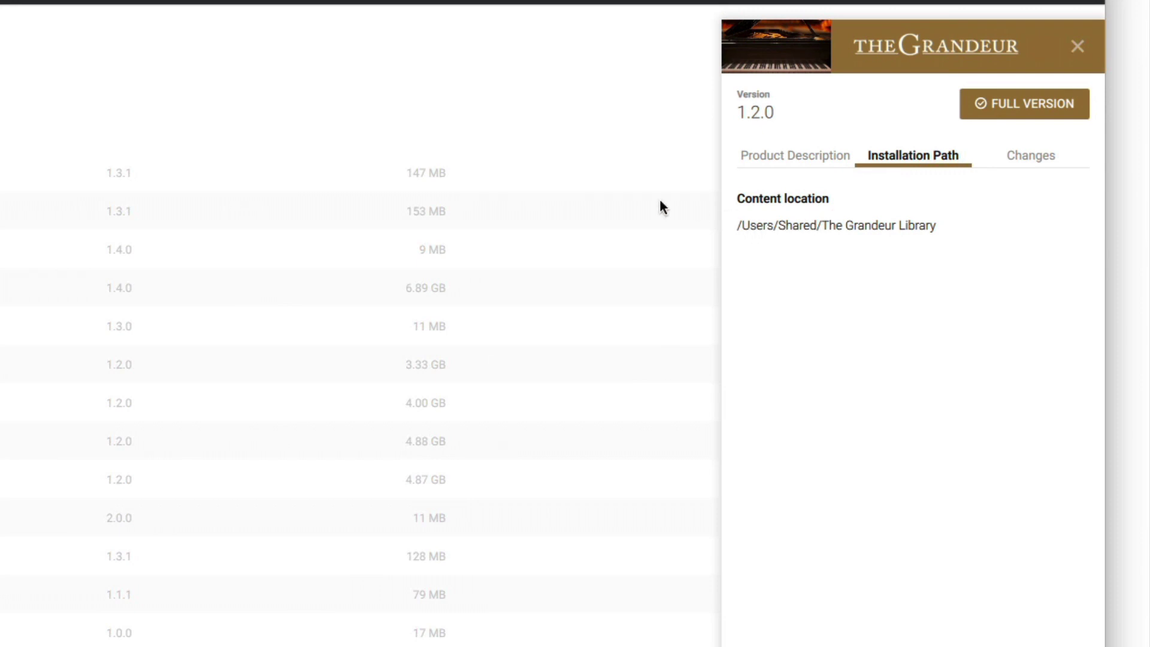
# In Finder, browse from Library into Shared and open The Grandeur Library folder.
pyautogui.press('super+Tab')
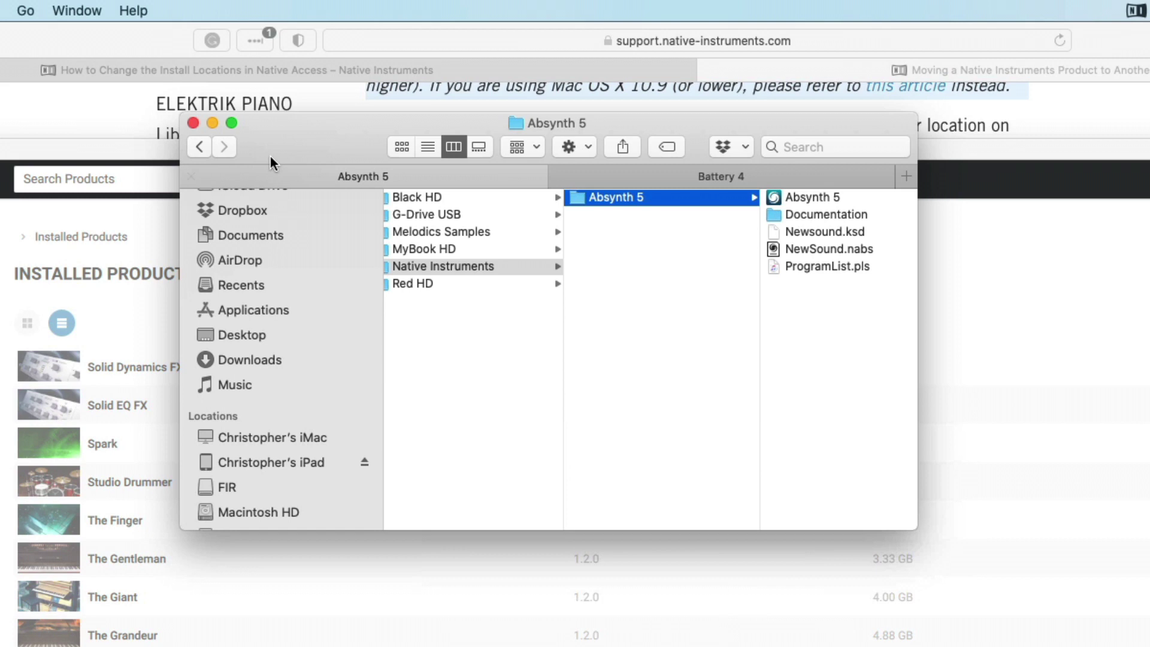
pyautogui.click(26, 10)
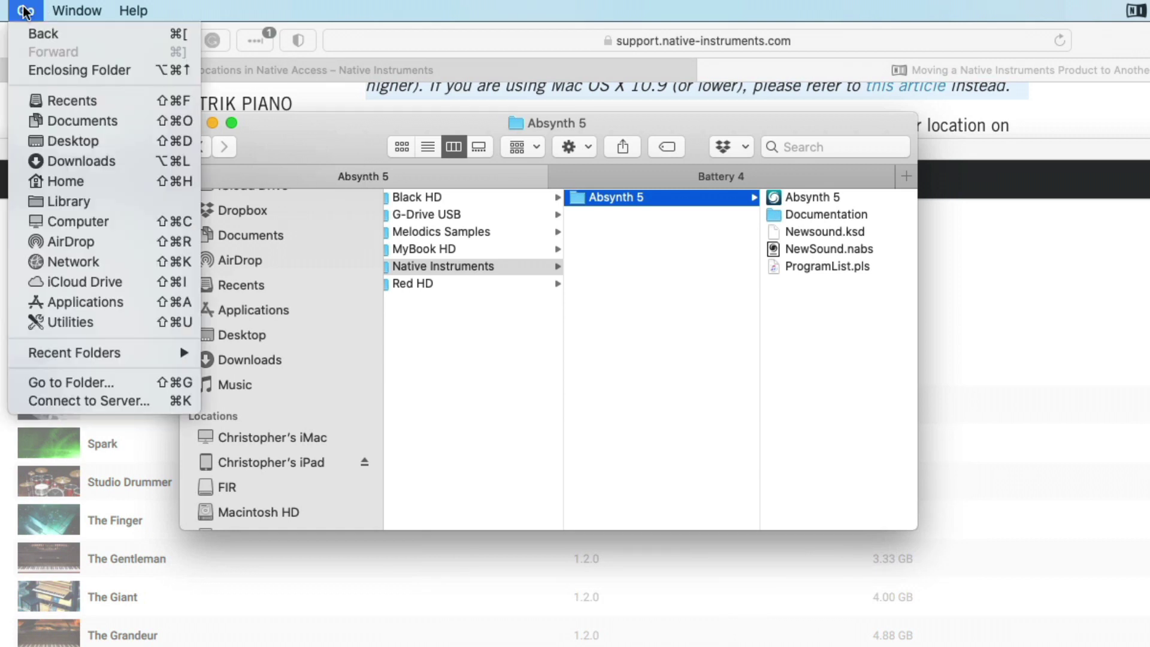
pyautogui.click(45, 201)
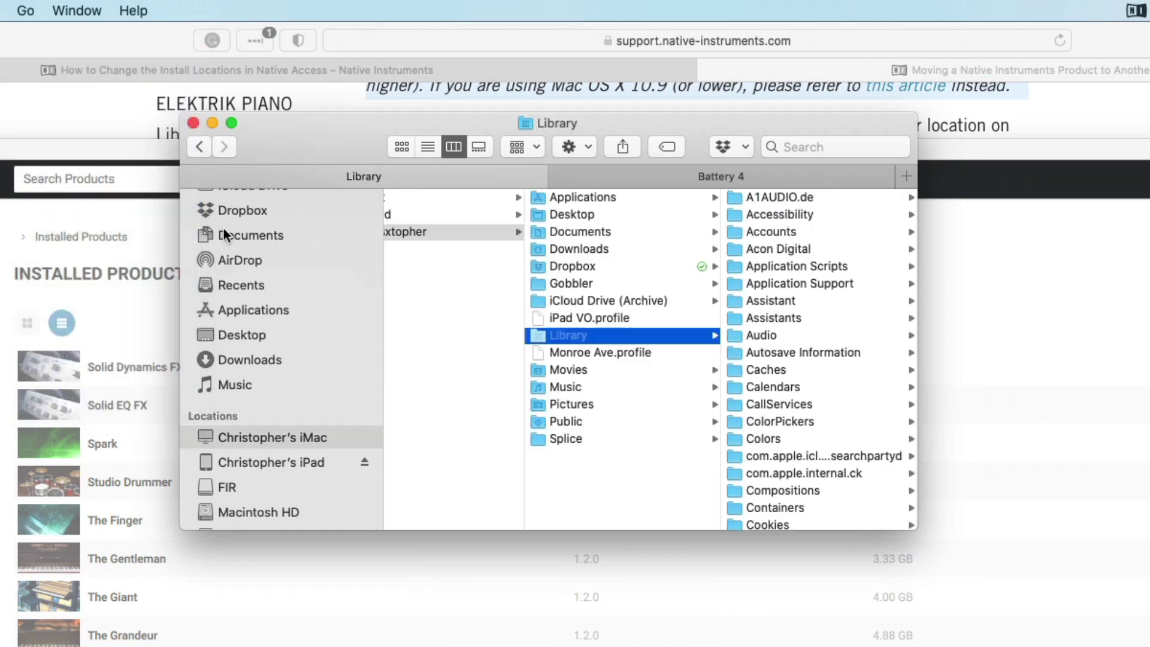
pyautogui.hscroll(-5, 545, 296)
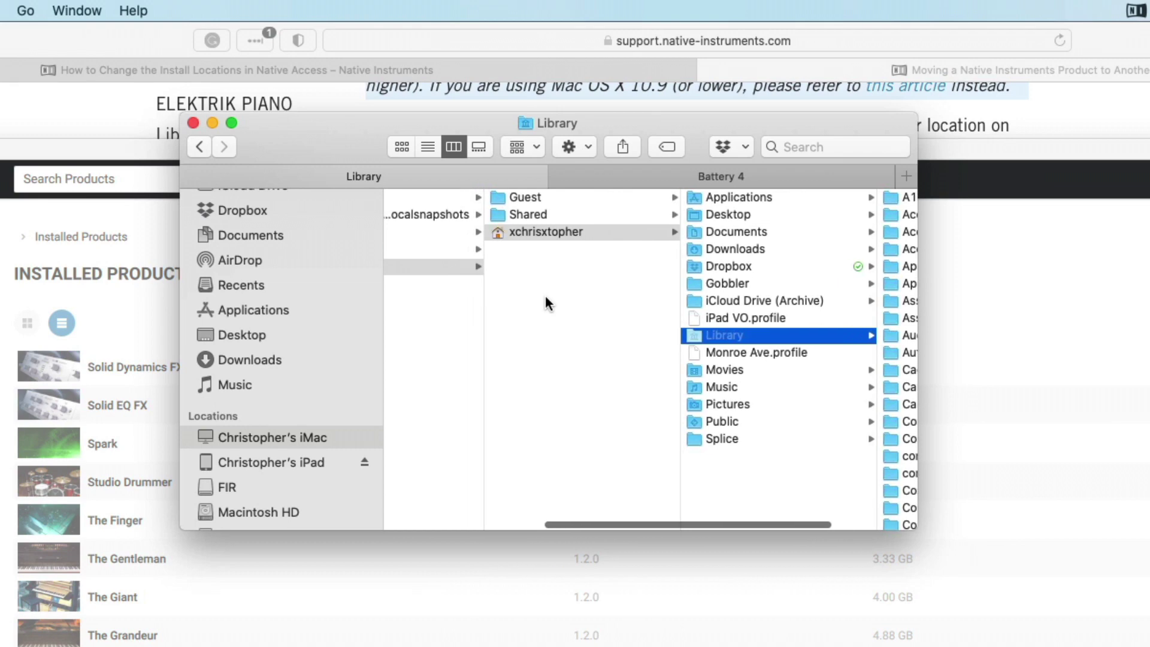
pyautogui.click(540, 216)
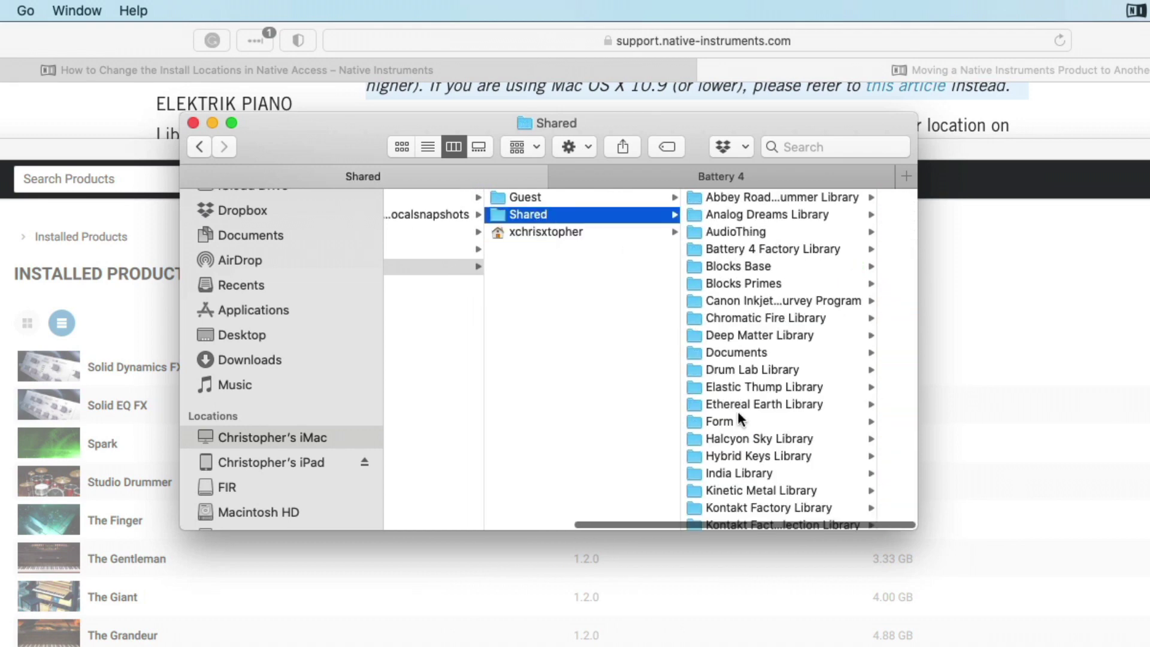
pyautogui.scroll(-20, 747, 436)
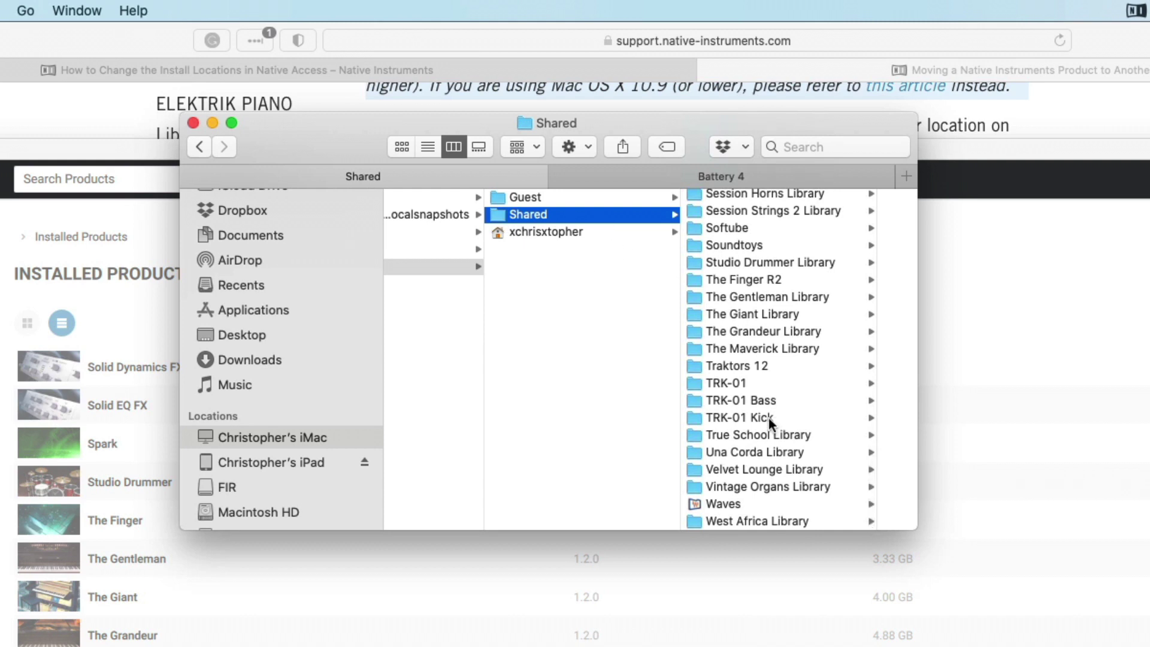
pyautogui.click(763, 331)
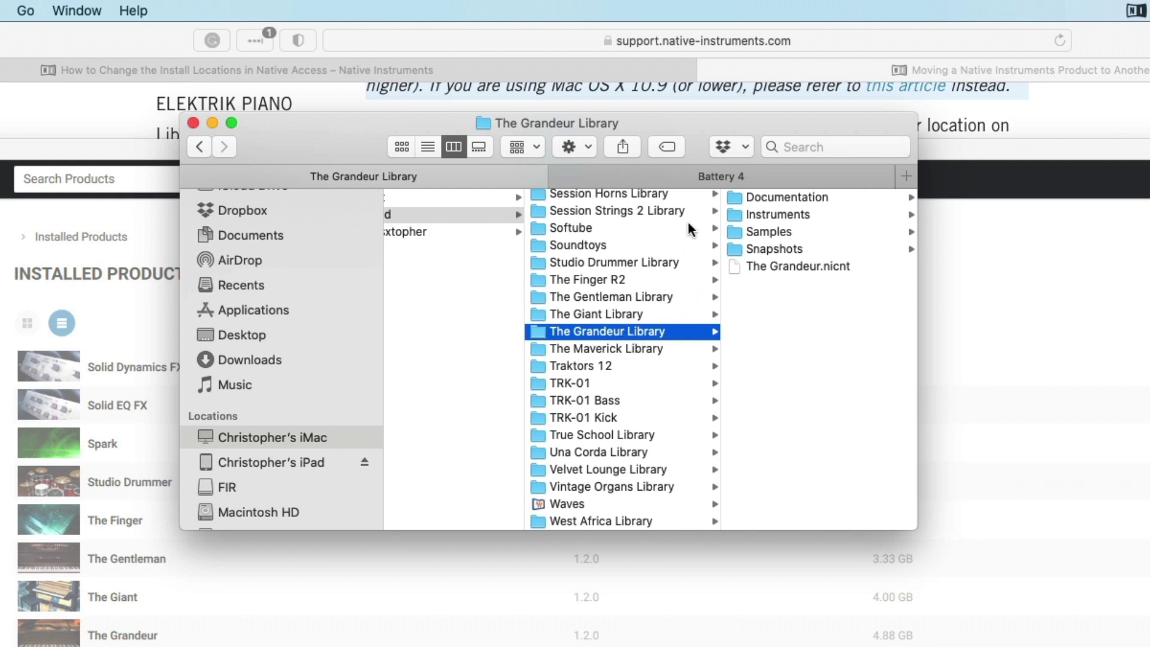
# Open the Native Instruments folder on the G-DRIVE USB drive in the second folder view.
pyautogui.click(701, 176)
pyautogui.scroll(-5, 299, 402)
pyautogui.click(282, 381)
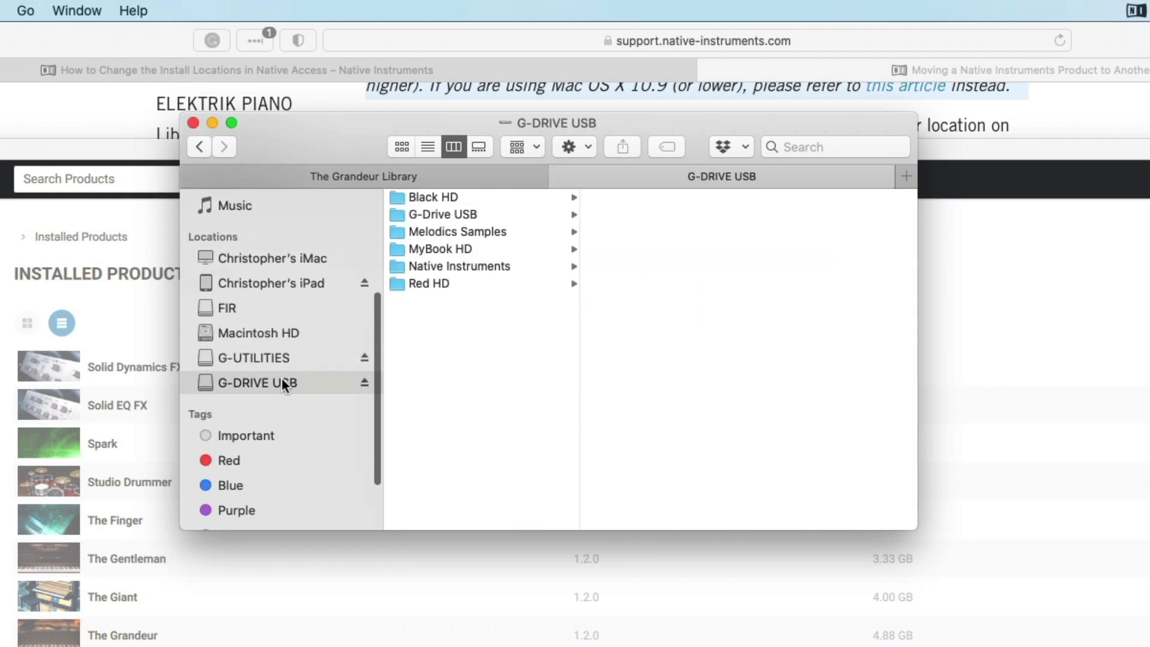
pyautogui.click(468, 266)
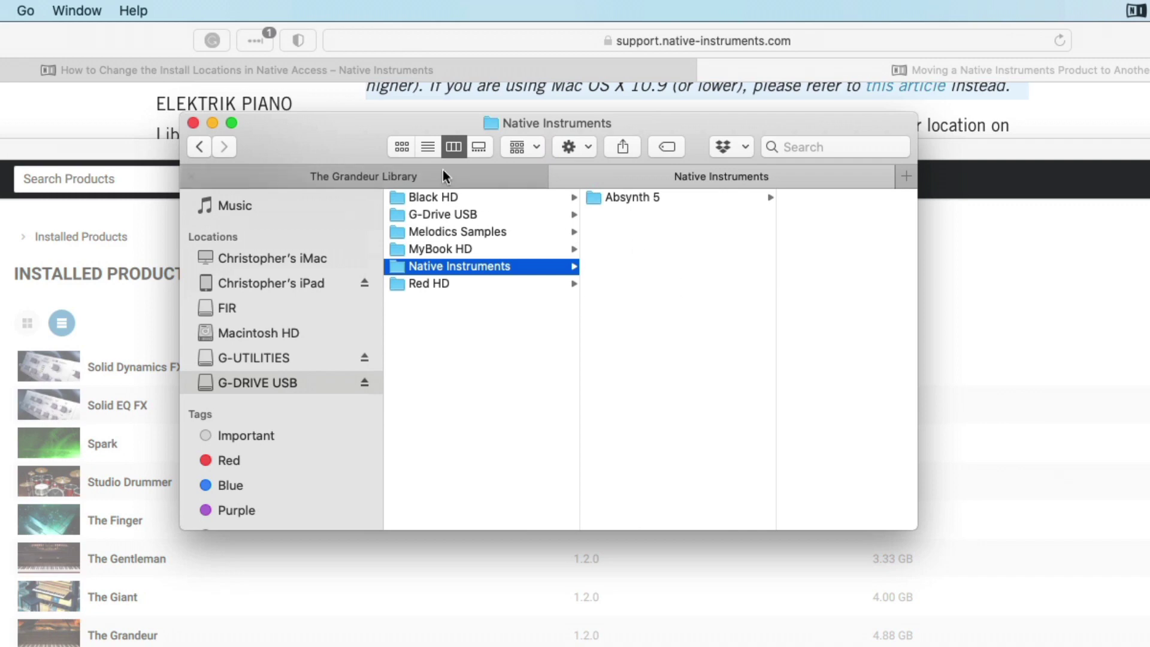
pyautogui.click(954, 367)
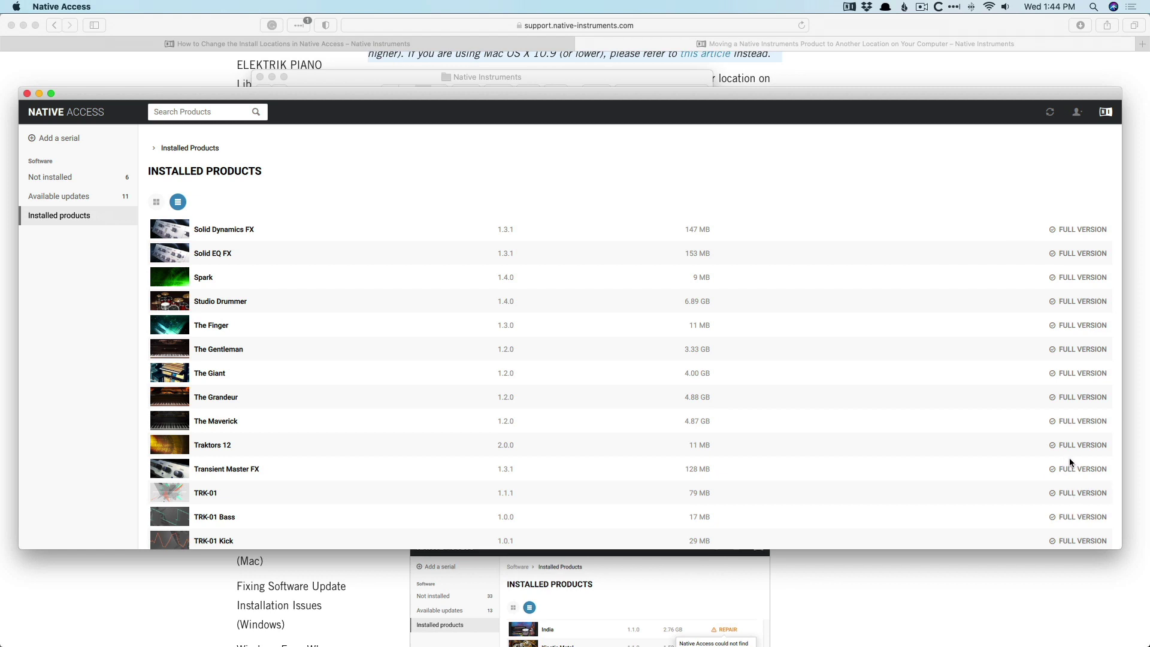
# Switch to Logic Pro and review the installed packages in the Sound Library Manager, then close it.
pyautogui.press('super+Tab')
pyautogui.press('super+Tab')
pyautogui.press('super+Tab')
pyautogui.press('super+Tab')
pyautogui.press('super+Tab')
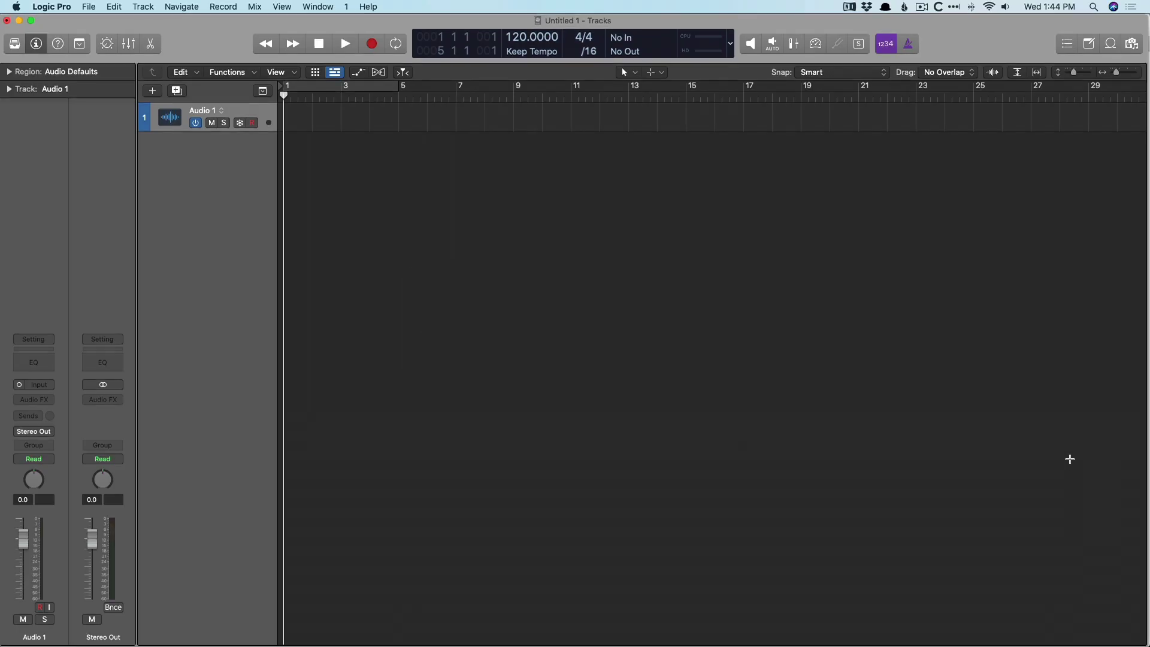
pyautogui.click(59, 9)
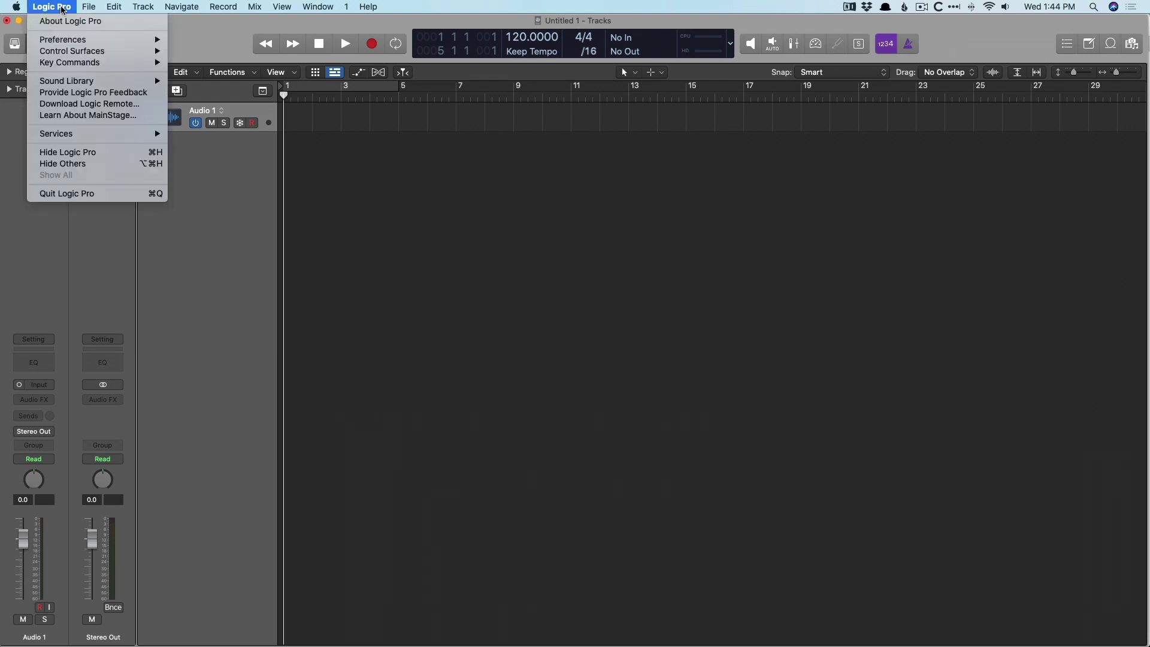
pyautogui.moveTo(93, 80)
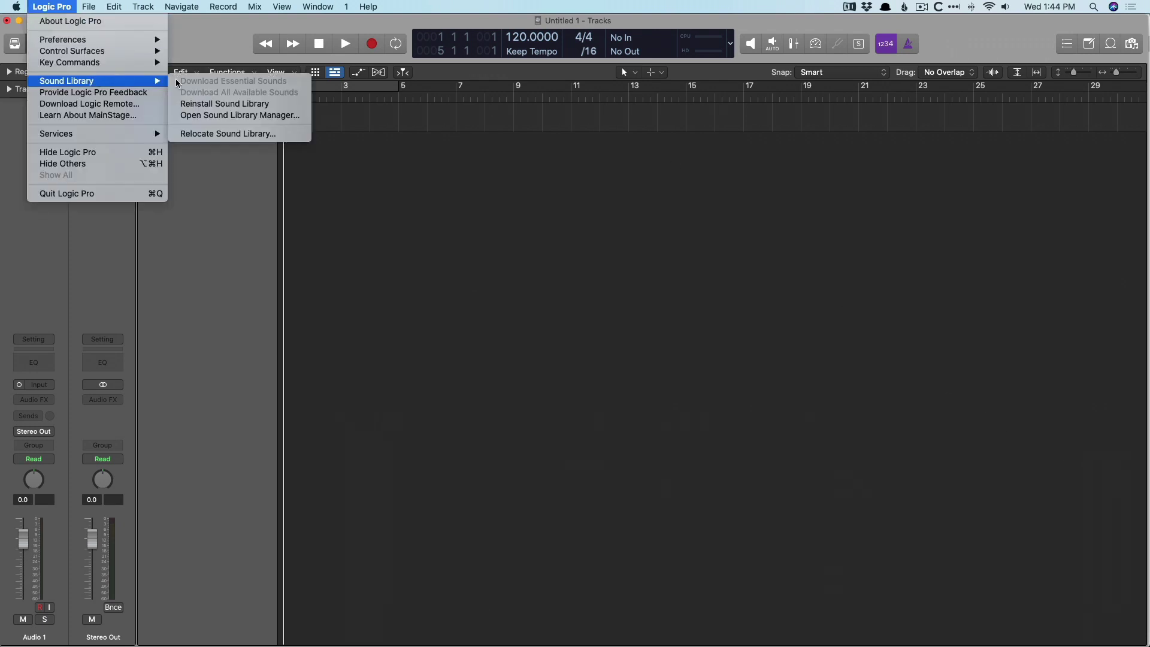
pyautogui.click(194, 115)
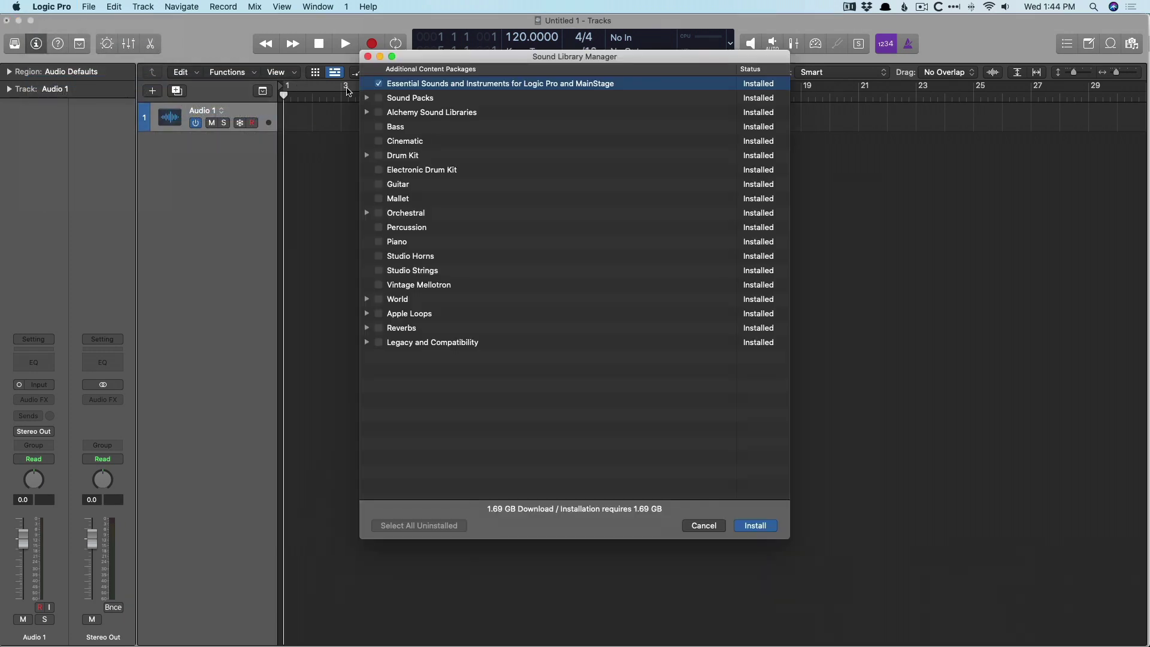
pyautogui.click(368, 56)
# Check the Relocate Sound Library options, then cancel without relocating.
pyautogui.click(67, 8)
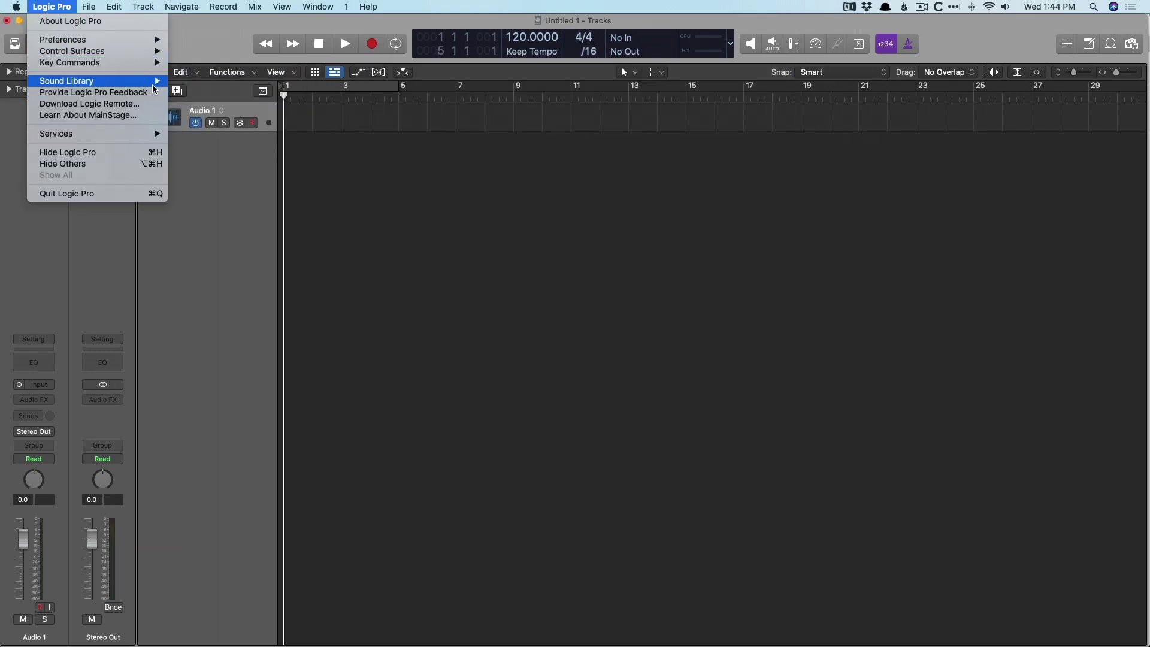
pyautogui.moveTo(144, 81)
pyautogui.click(198, 134)
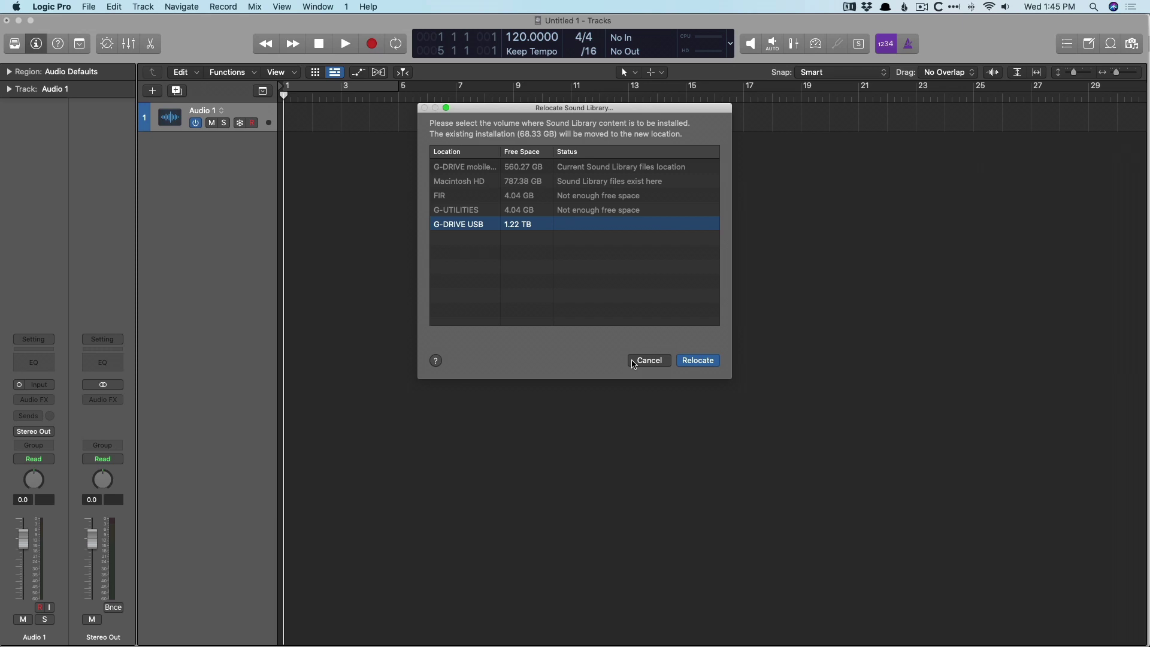
pyautogui.click(651, 361)
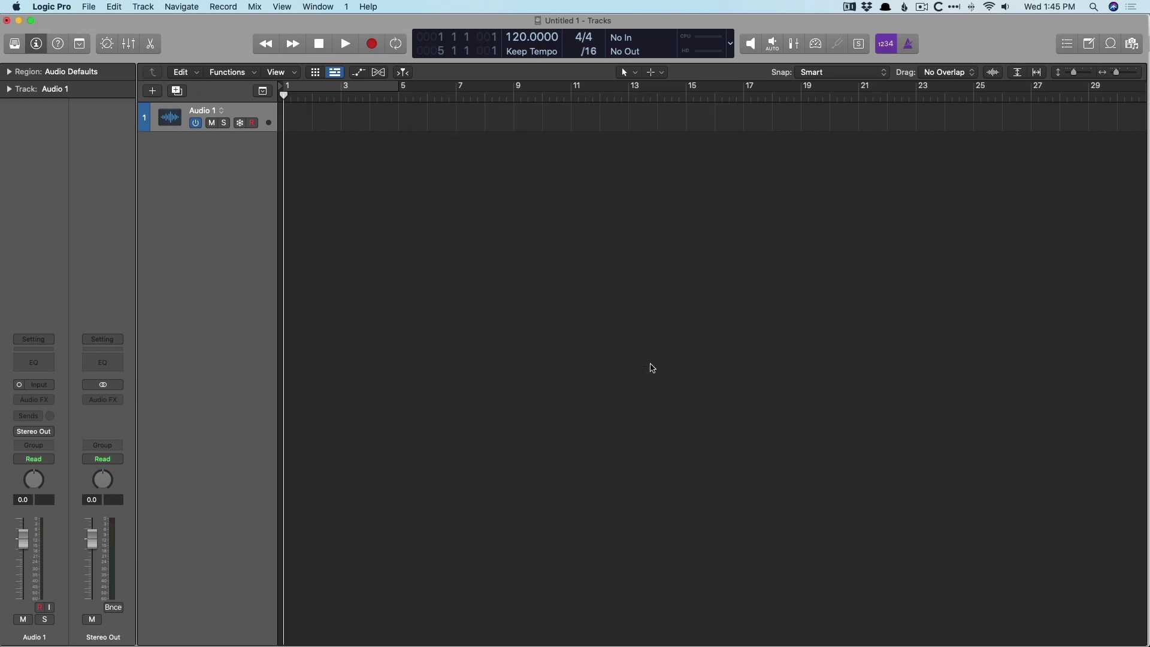